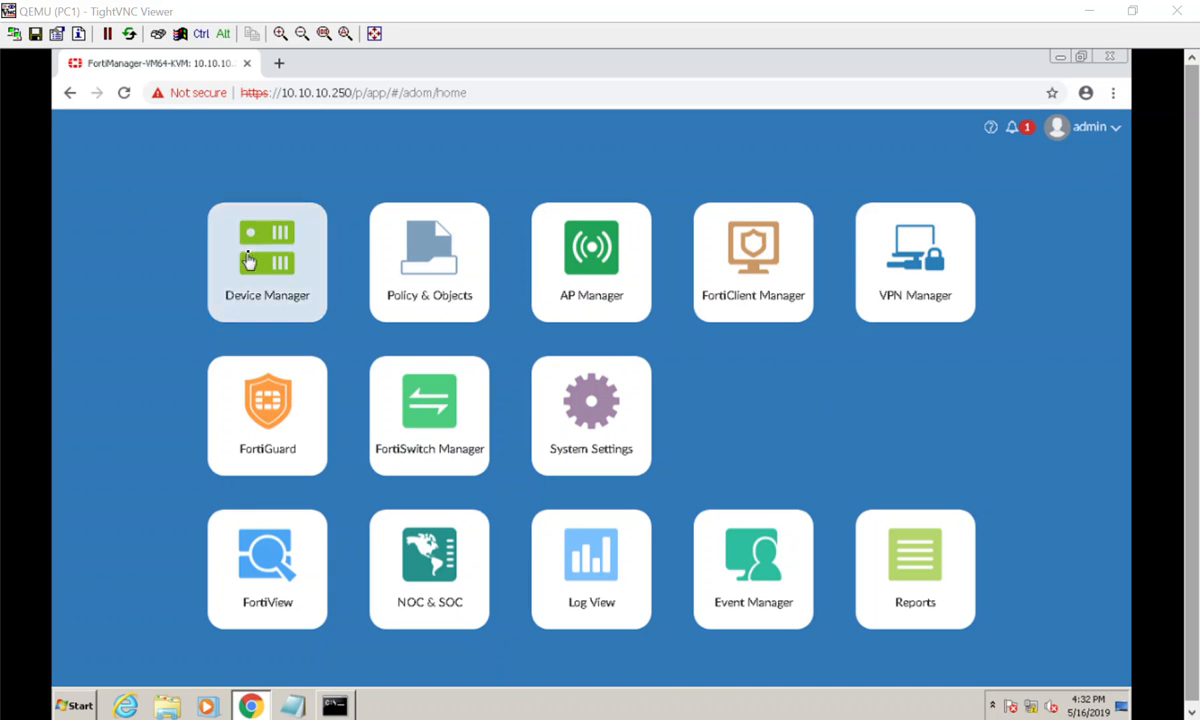
- Open the Device Manager
click(251, 261)
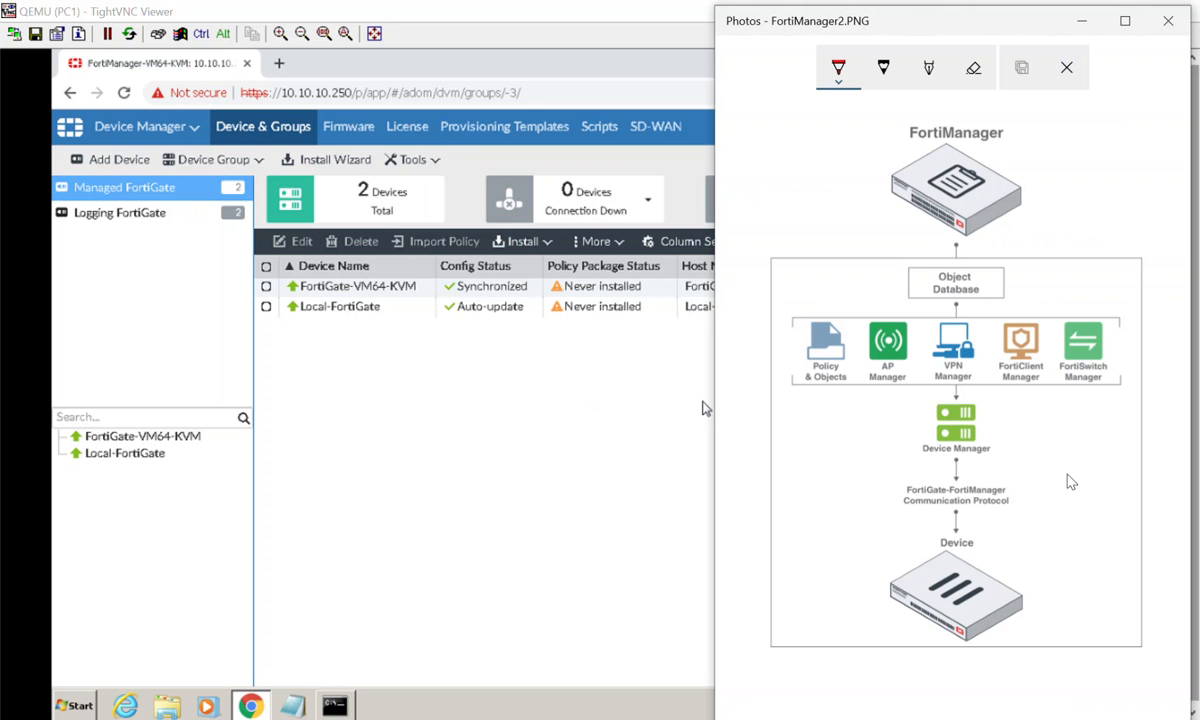
- On the FortiManager2.PNG diagram in Photos, draw red arrows linking the Device with a hand-drawn database symbol beside Device Manager
click(838, 67)
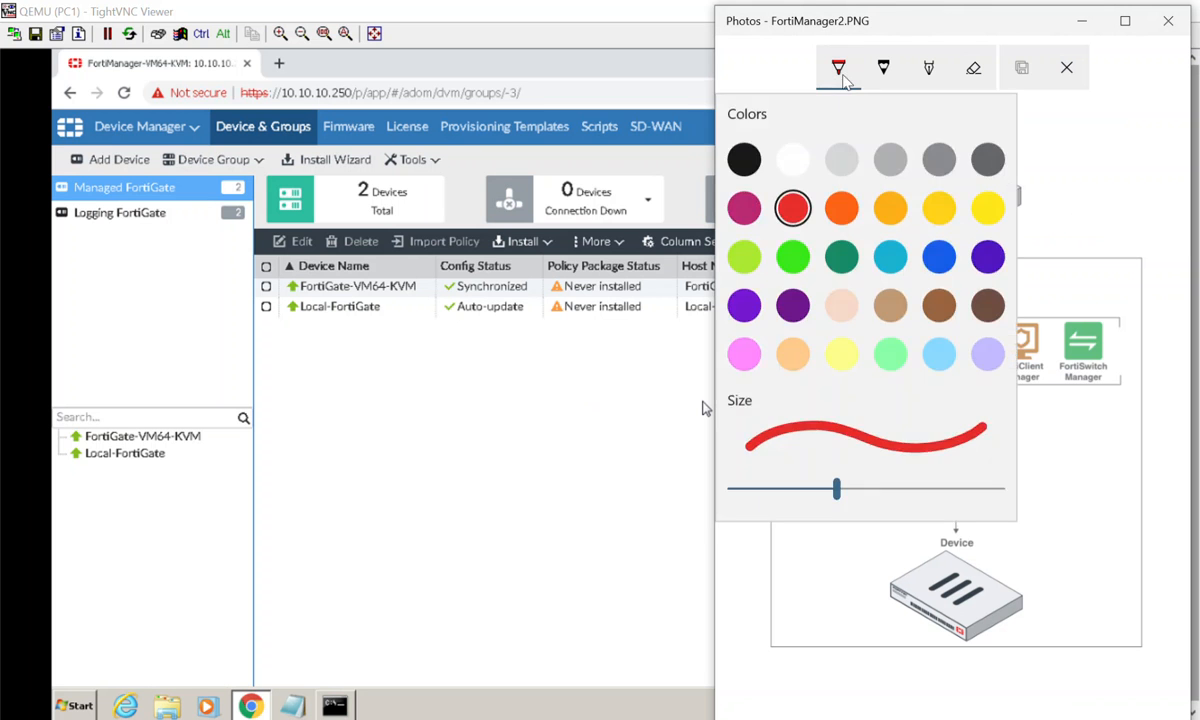
click(792, 206)
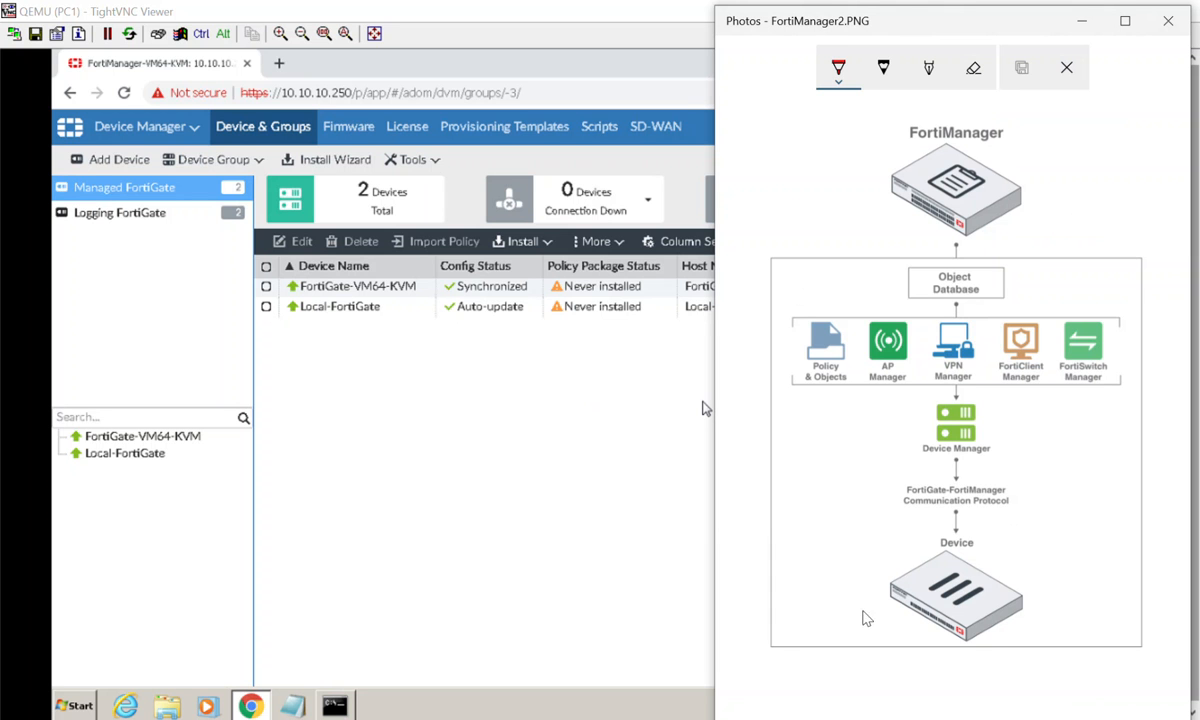
mouse_move(795, 593)
mouse_down()
mouse_move(884, 593)
mouse_move(863, 611)
mouse_up()
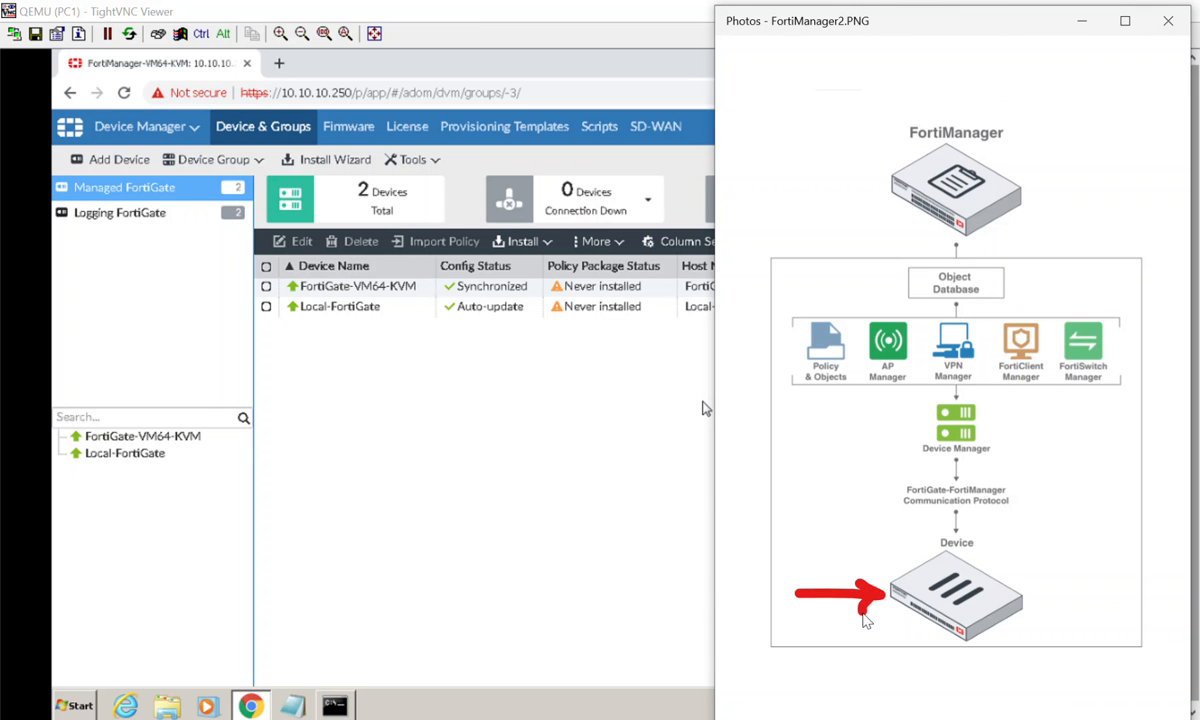
mouse_move(822, 583)
mouse_down()
mouse_move(821, 466)
mouse_move(808, 463)
mouse_move(836, 461)
mouse_up()
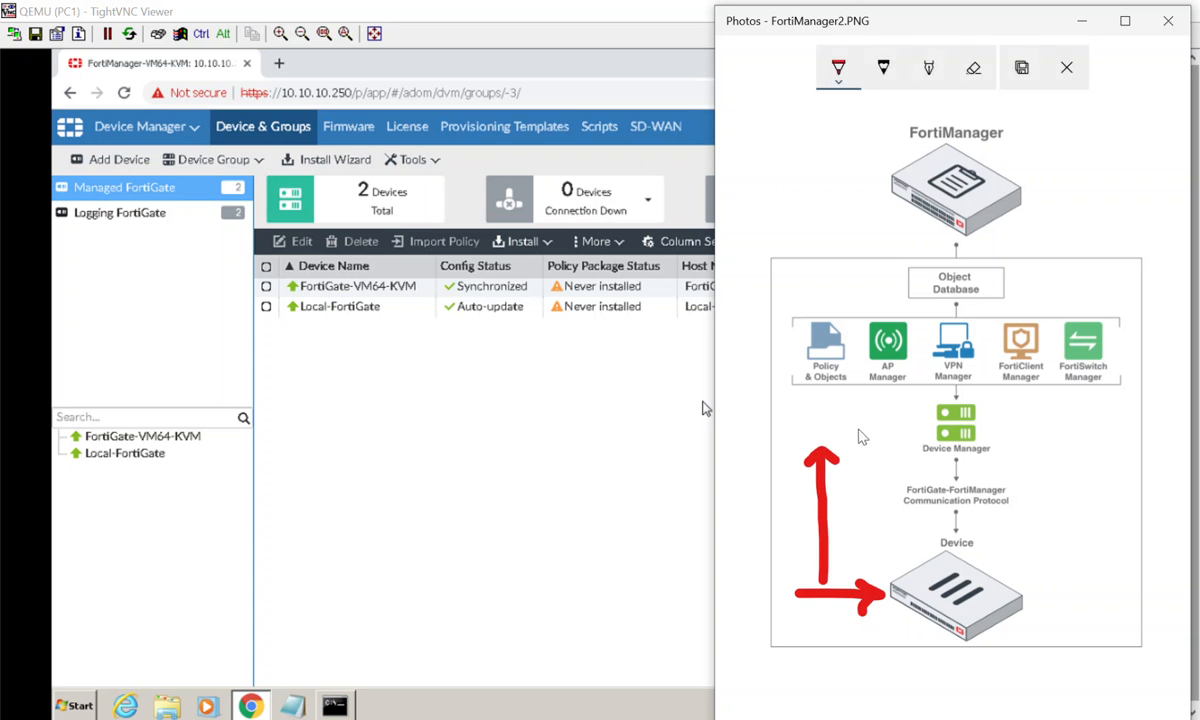
mouse_move(838, 405)
mouse_down()
mouse_move(804, 448)
mouse_move(842, 405)
mouse_move(848, 434)
mouse_up()
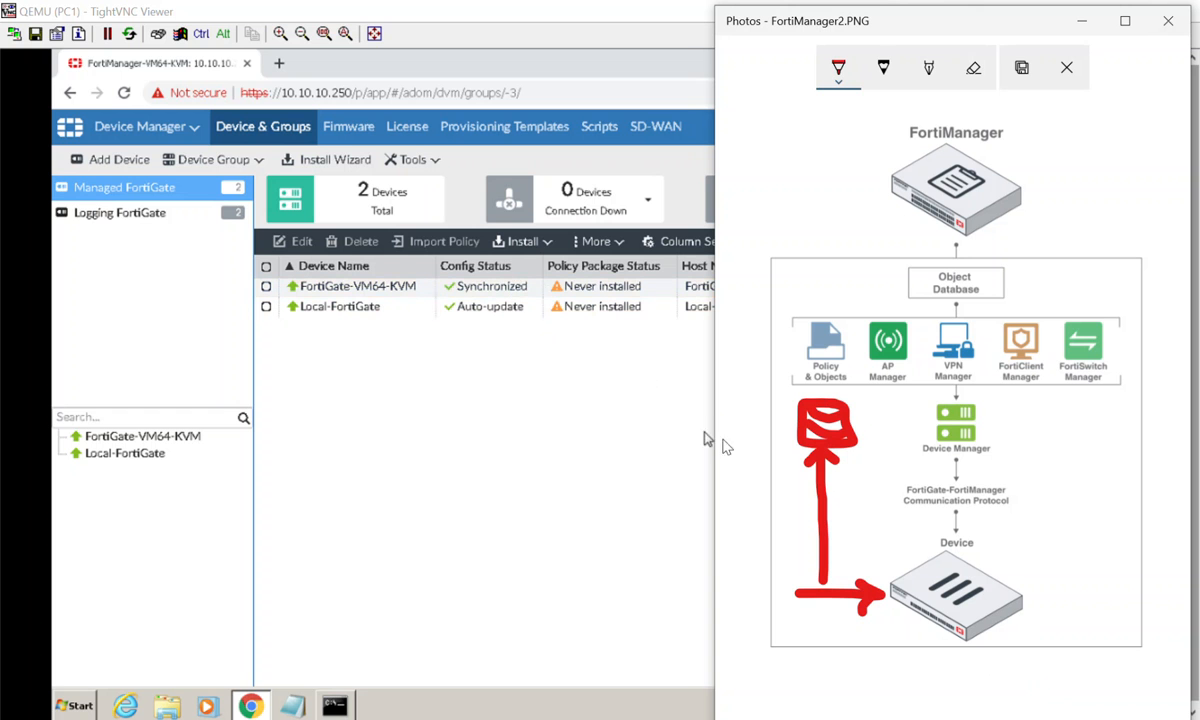
mouse_move(858, 450)
mouse_down()
mouse_move(916, 550)
mouse_move(882, 532)
mouse_up()
mouse_move(862, 453)
mouse_down()
mouse_move(849, 469)
mouse_move(884, 446)
mouse_up()
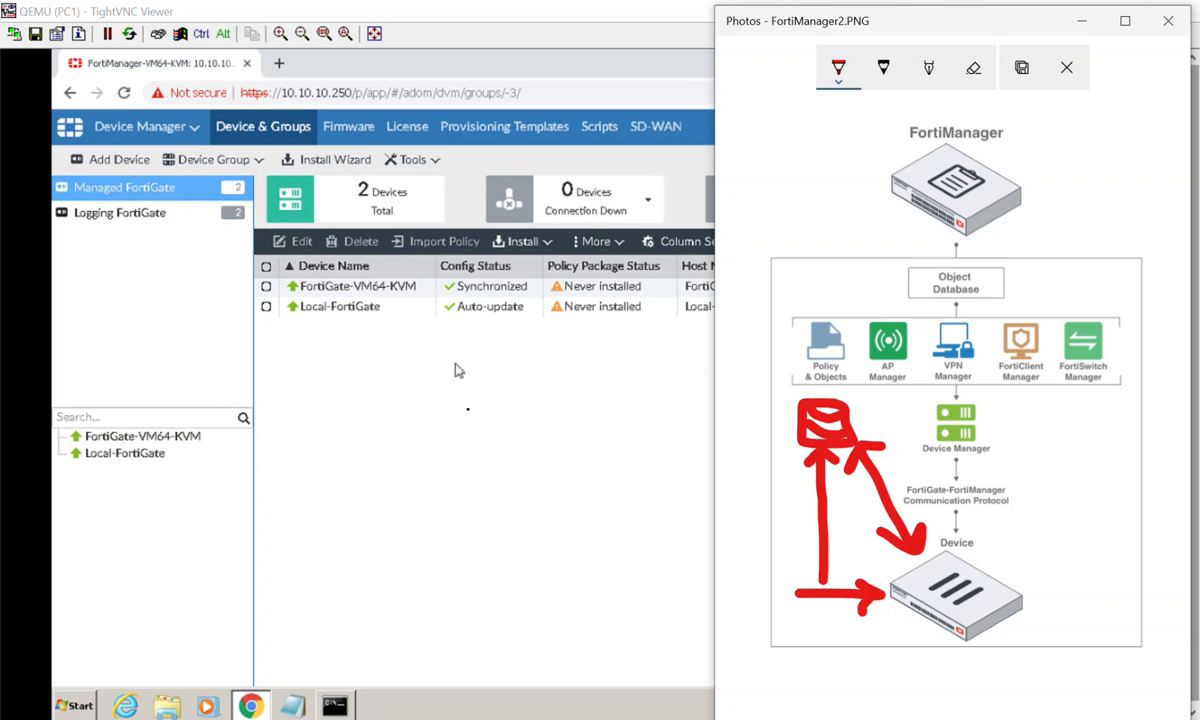
- Examine the lab topology in GNS3 and reopen the PC1 console
click(496, 427)
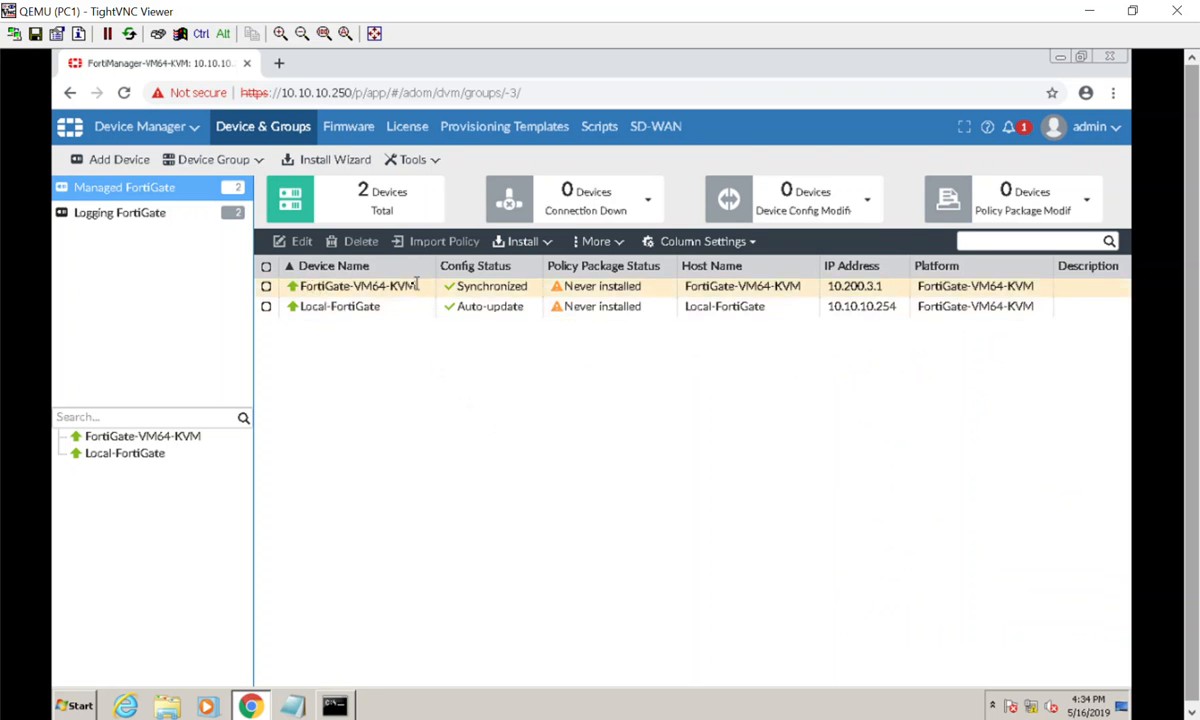
click(1089, 11)
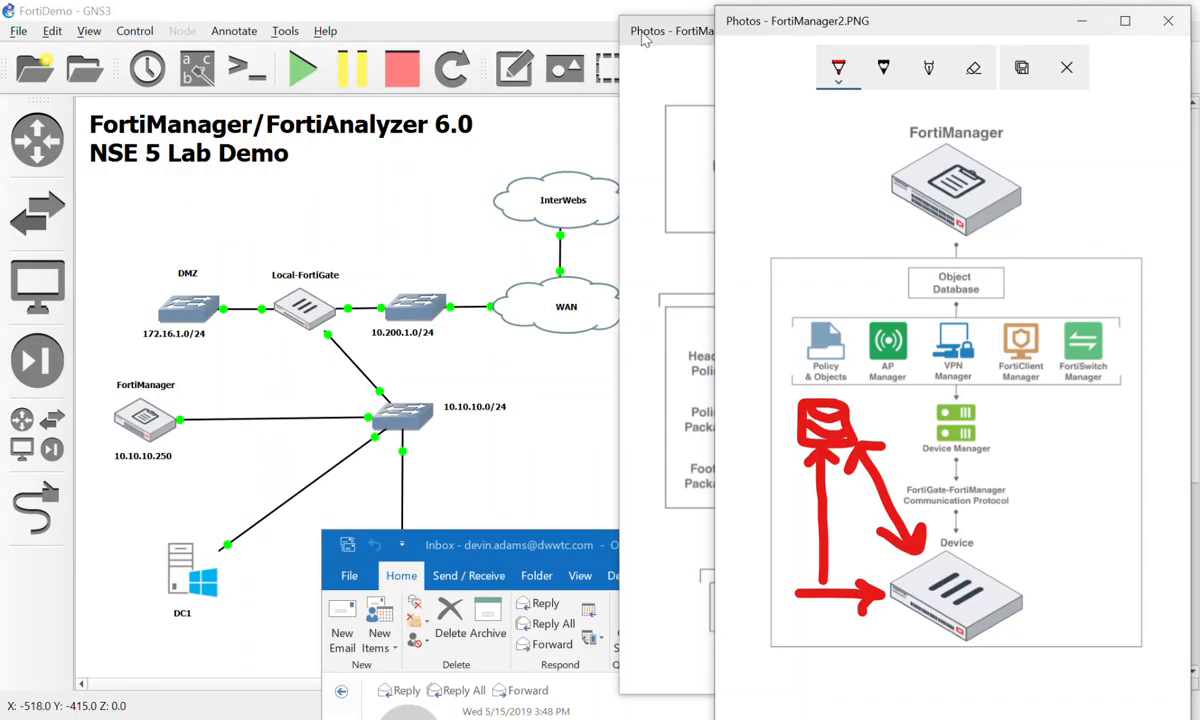
click(370, 247)
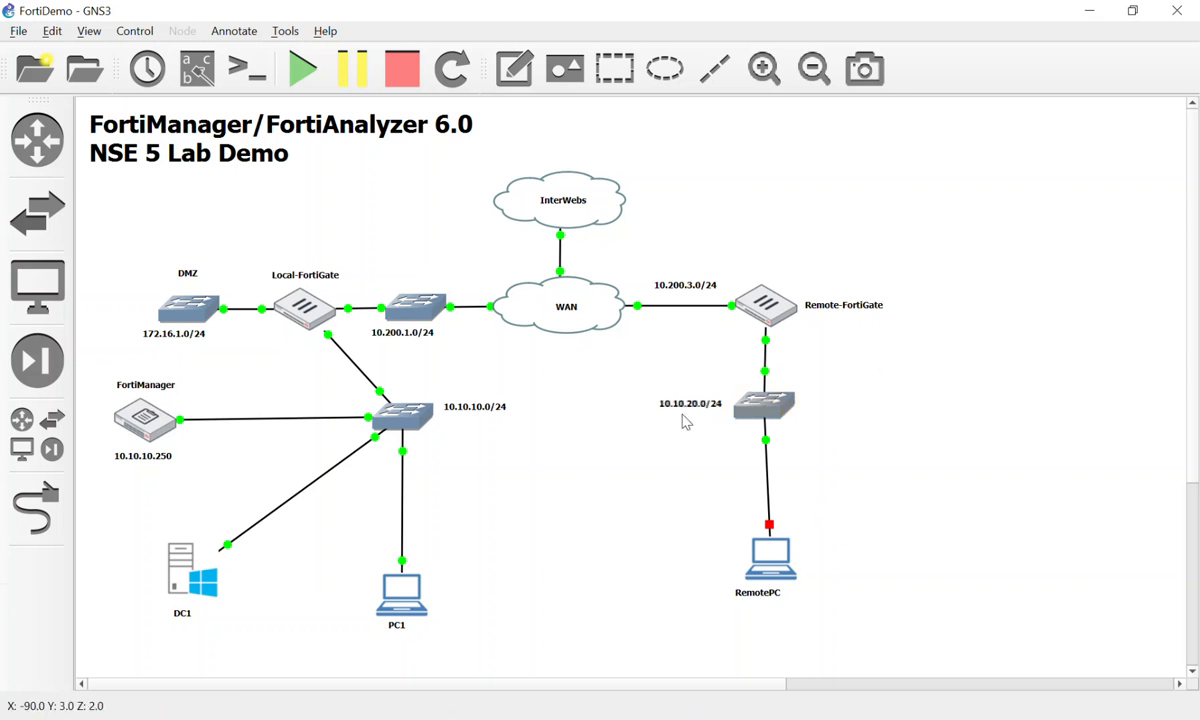
click(413, 600)
double_click(413, 600)
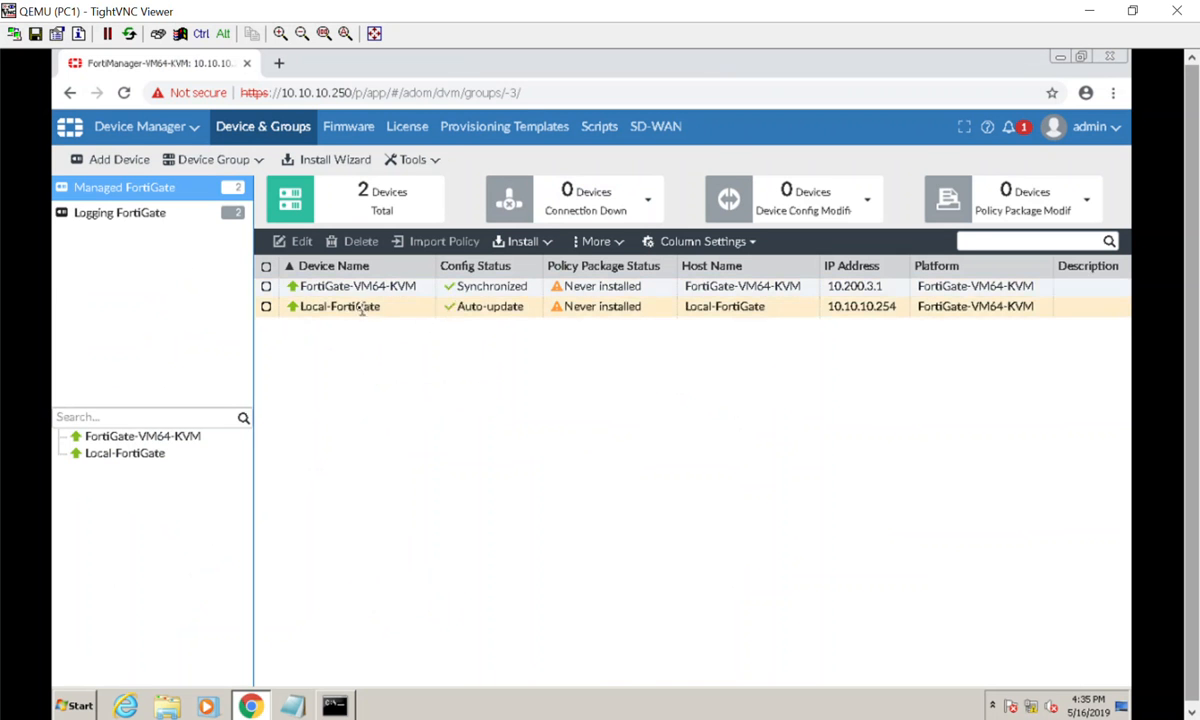
- Open the system dashboard of FortiGate-VM64-KVM and review its system and license information
double_click(485, 287)
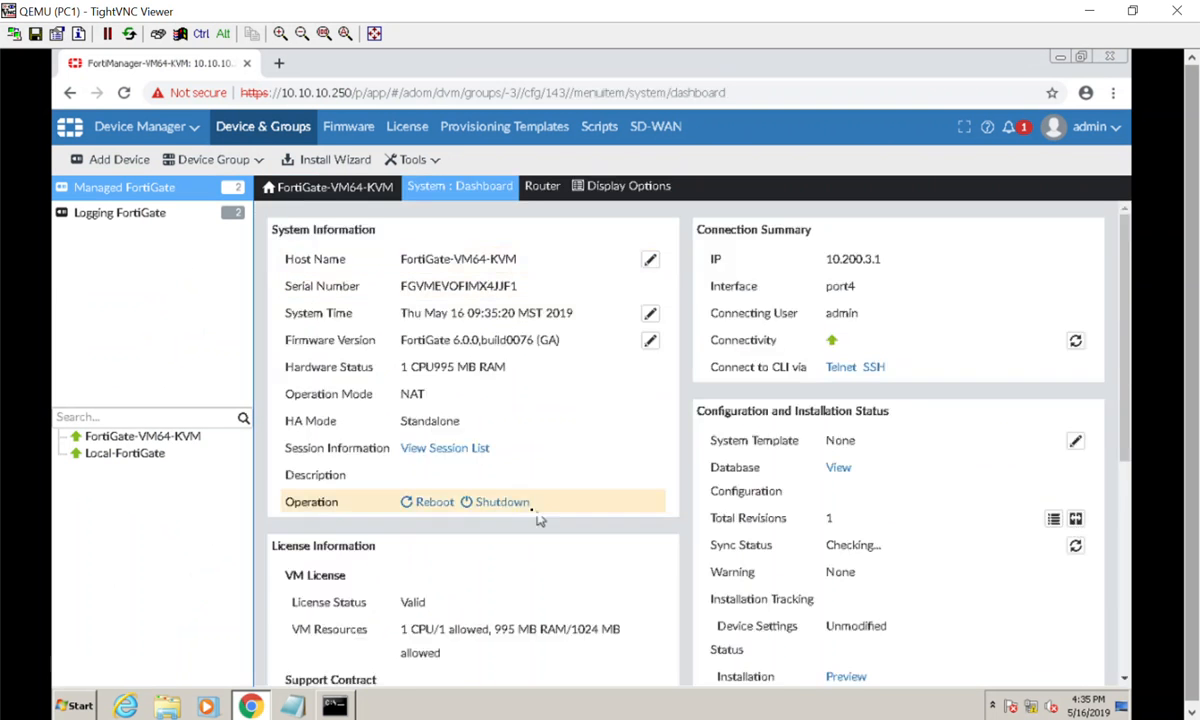
scroll(525, 506, down, 4)
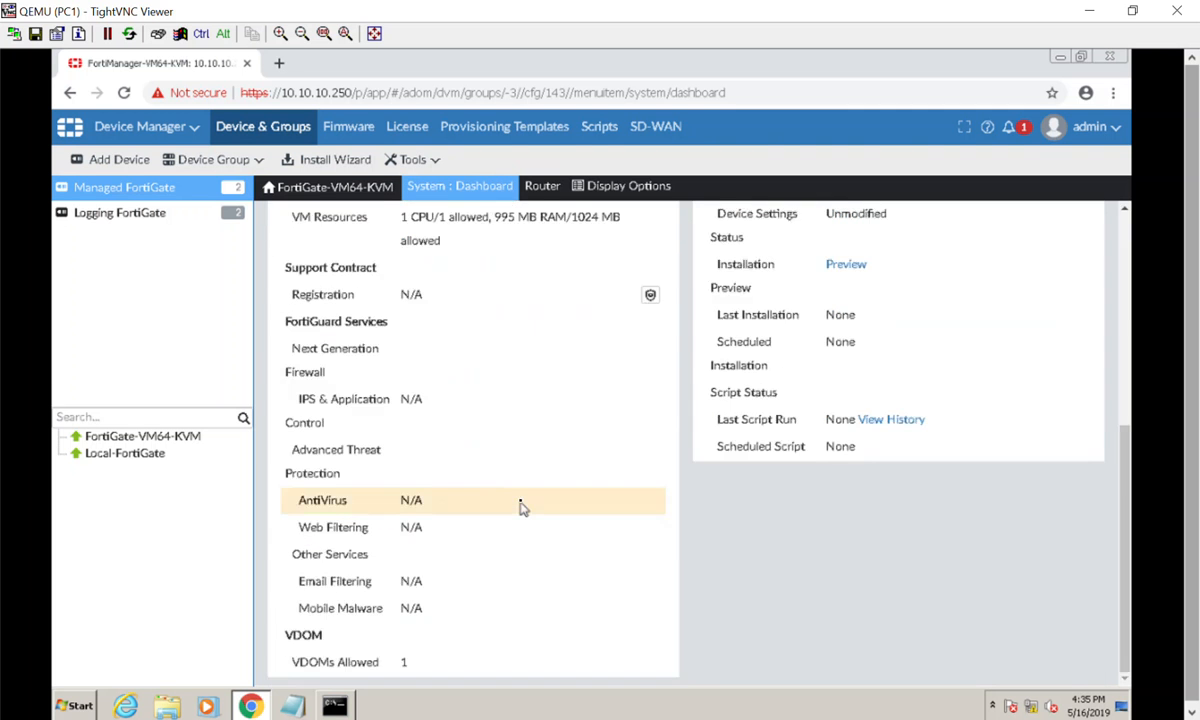
scroll(520, 505, up, 4)
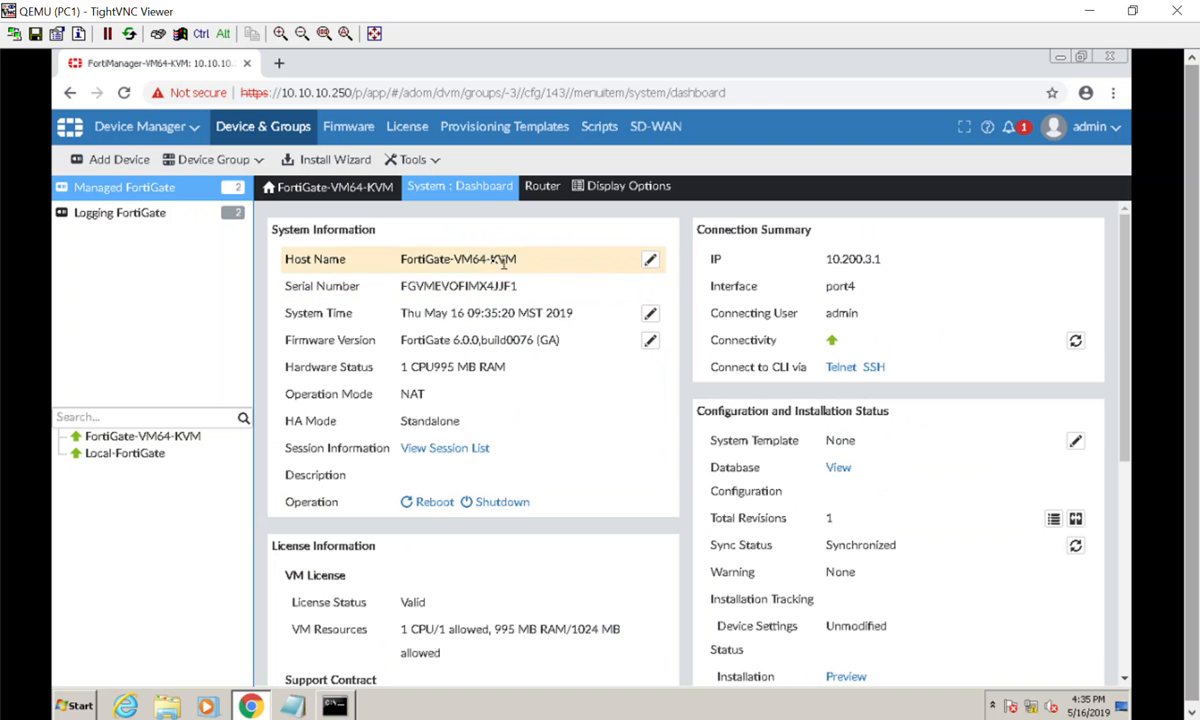
- Set the device's host name to Remote-FortiGate and return to the Managed FortiGate list
click(650, 259)
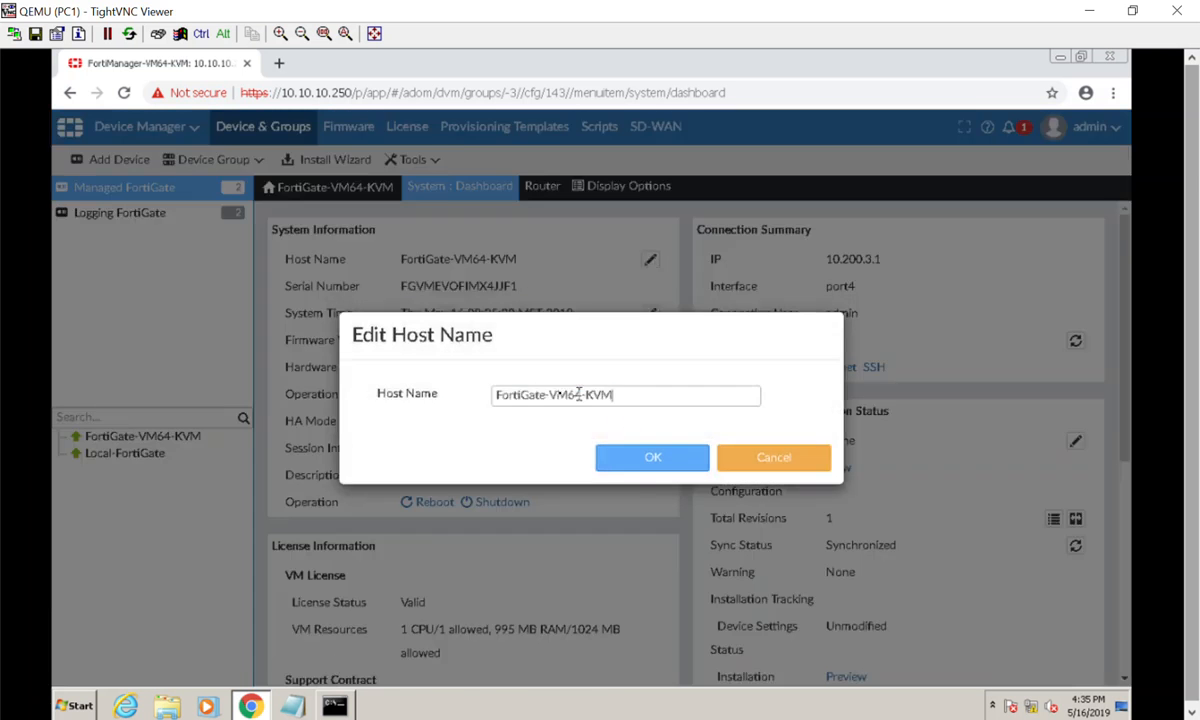
drag(579, 394, 485, 393)
text(Re)
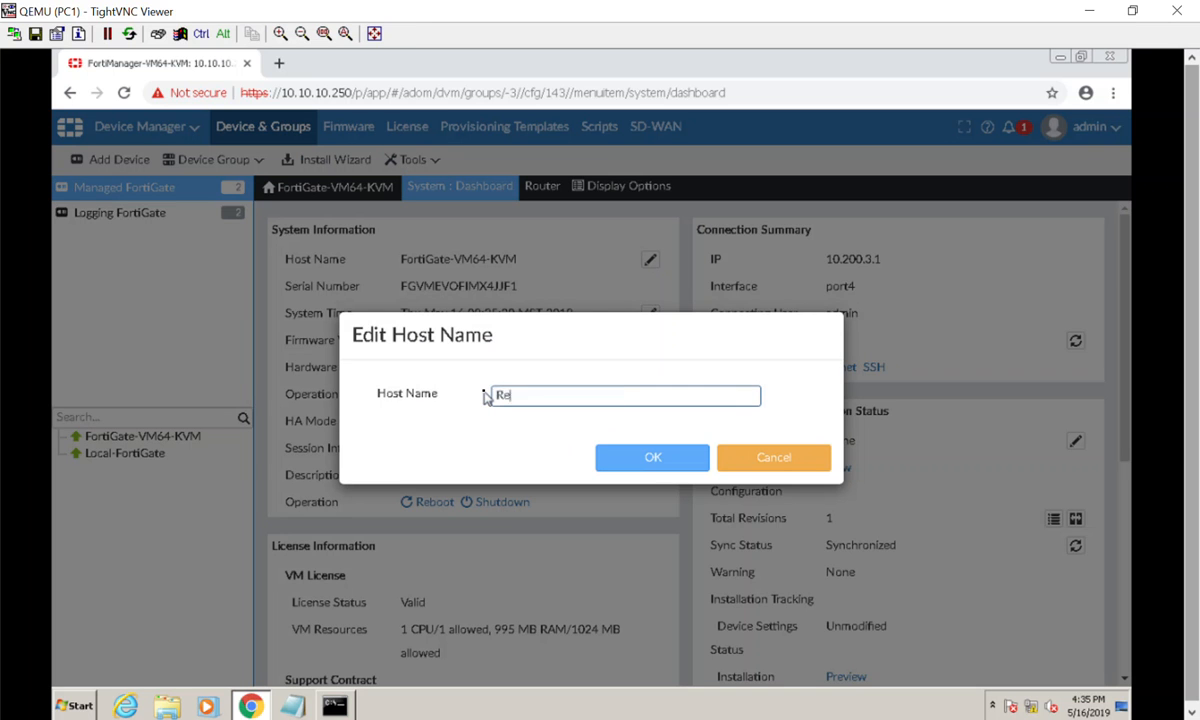
text(mote-FortiGate)
click(626, 458)
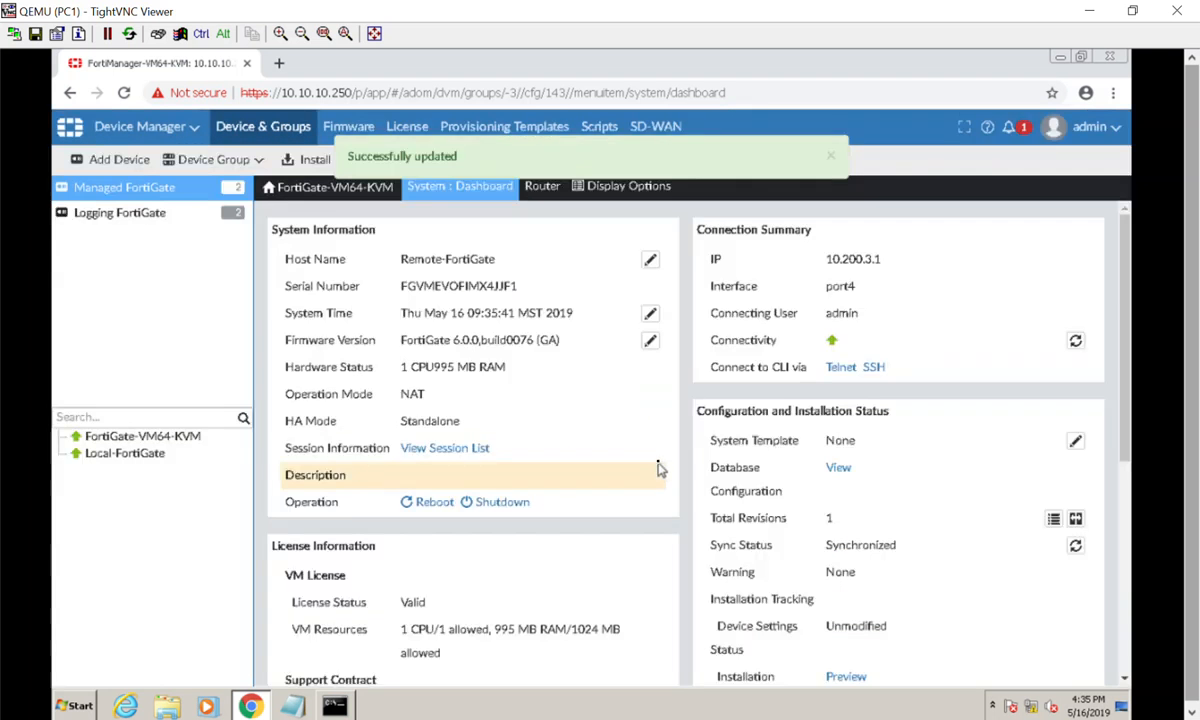
mouse_move(404, 203)
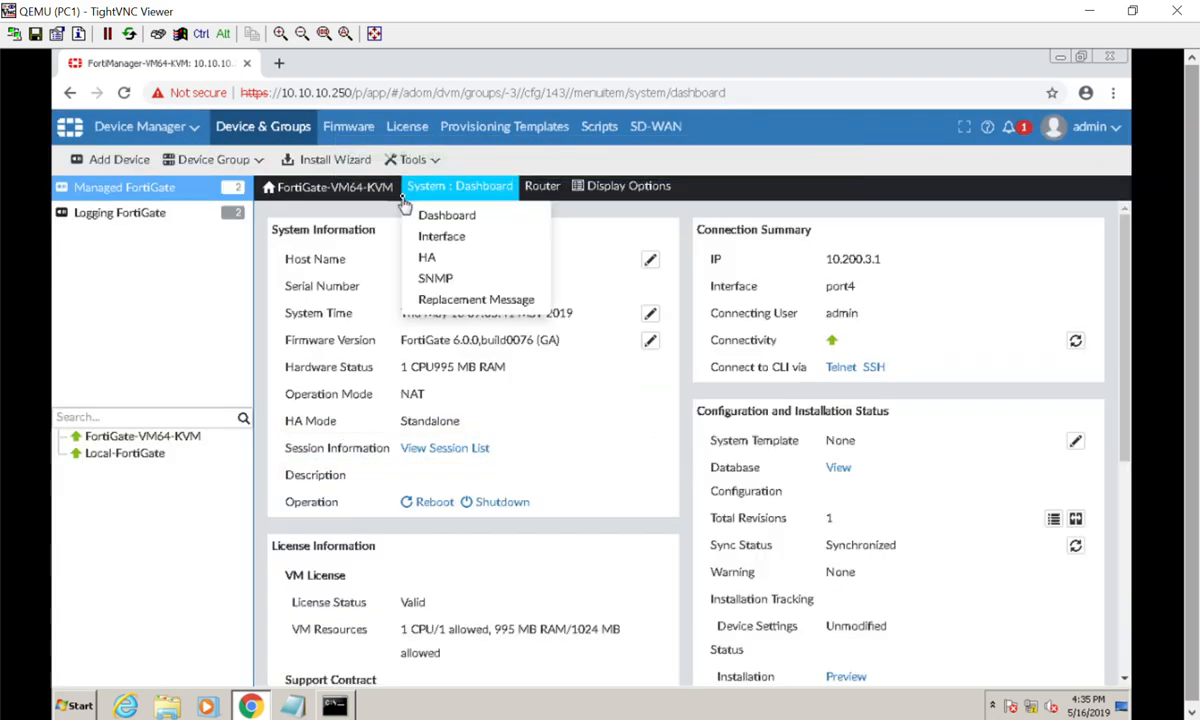
click(168, 193)
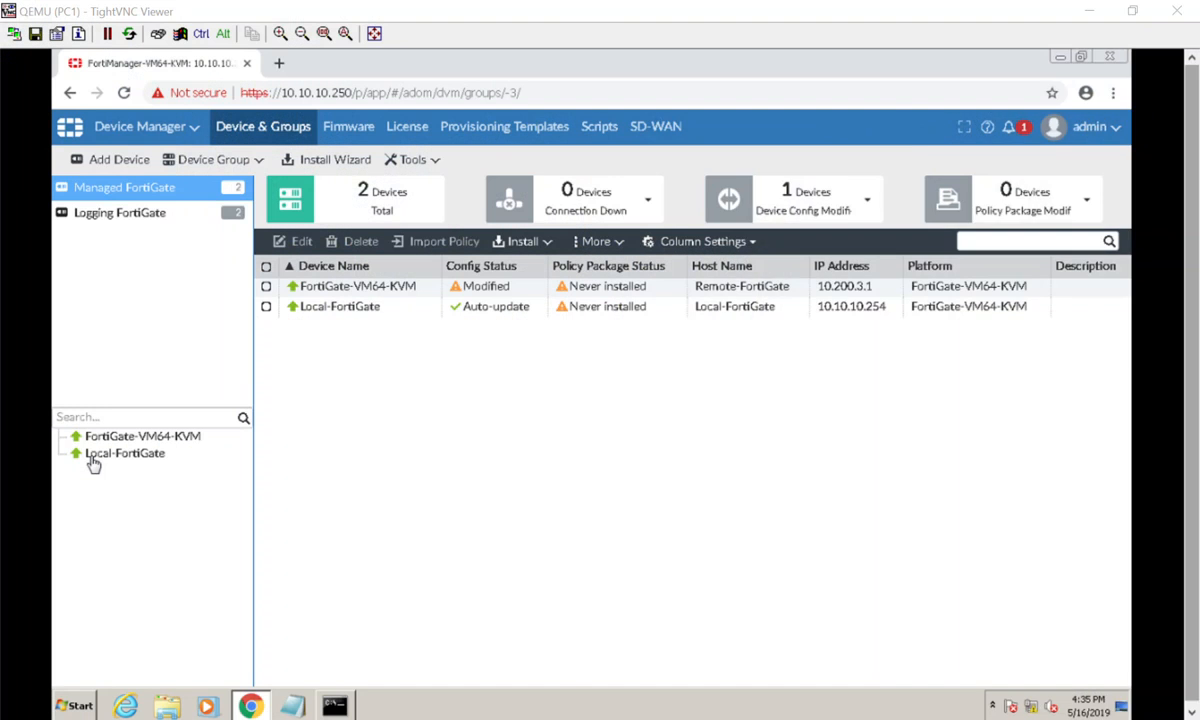
- Switch to the FortiManager2.PNG diagram in Photos and draw a red arrow at Device Manager and another down toward the Device
key(alt+Tab)
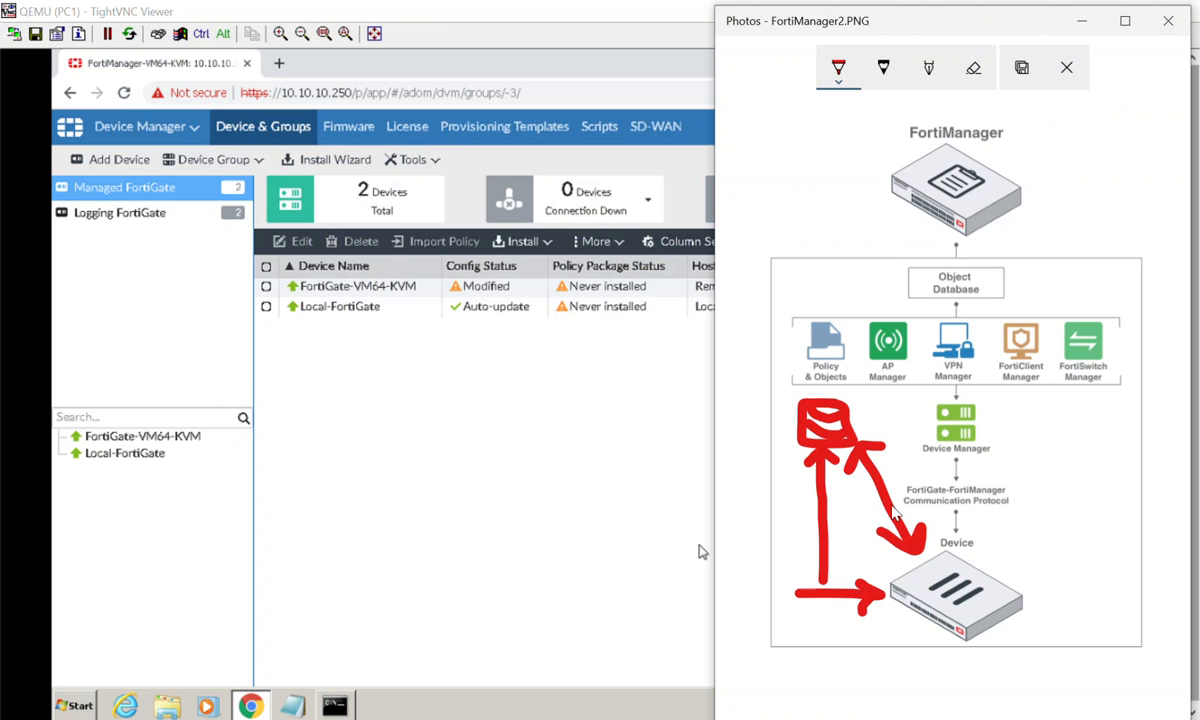
drag(1044, 415, 988, 416)
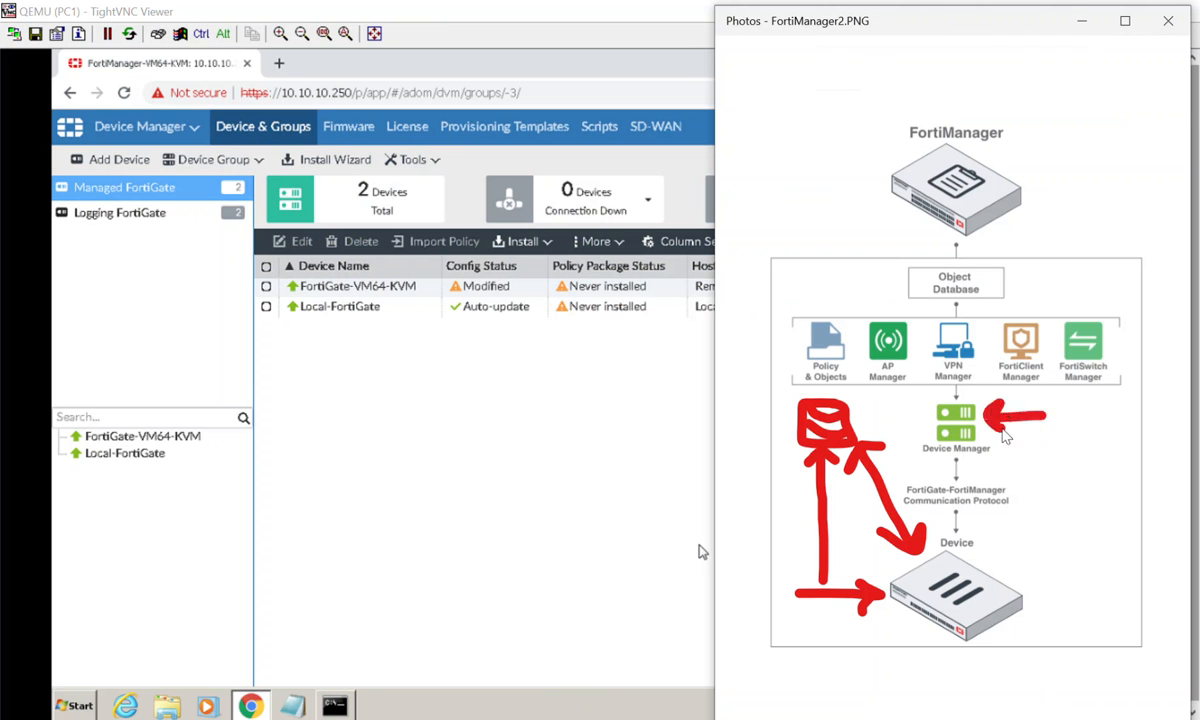
mouse_move(1069, 450)
mouse_down()
mouse_move(1054, 588)
mouse_move(1065, 596)
mouse_move(1090, 566)
mouse_up()
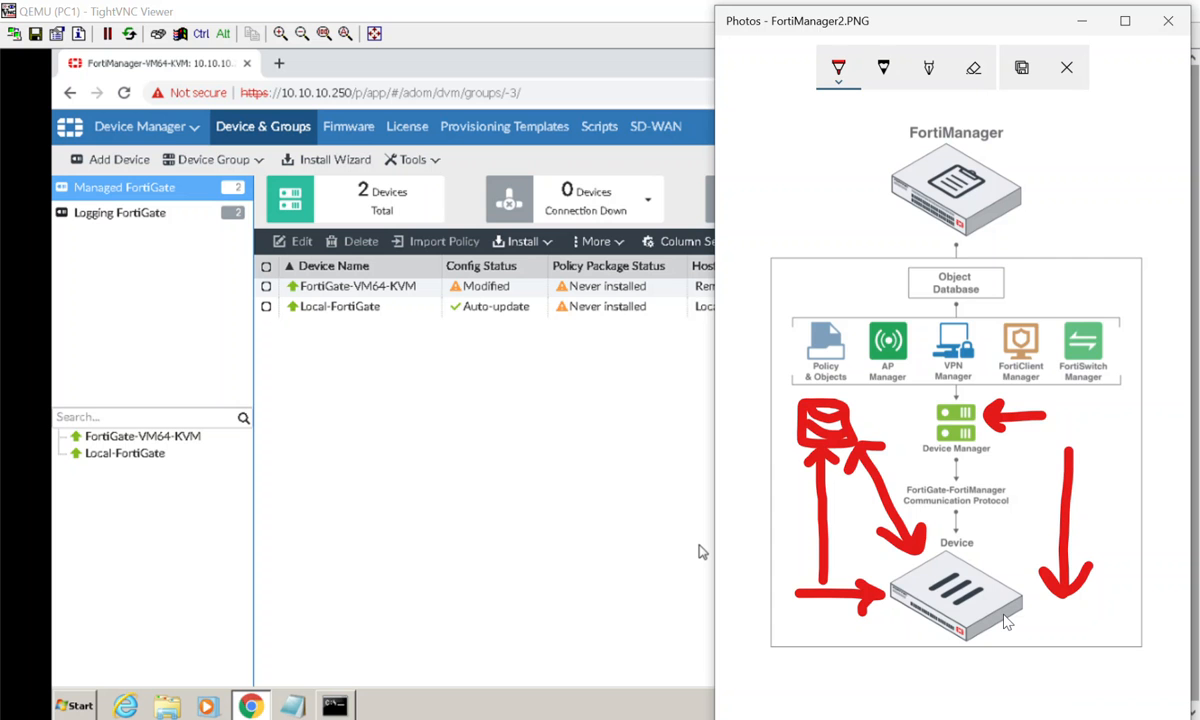
- Return to the FortiManager console and view the installation preview on the FortiGate-VM64-KVM dashboard
click(395, 428)
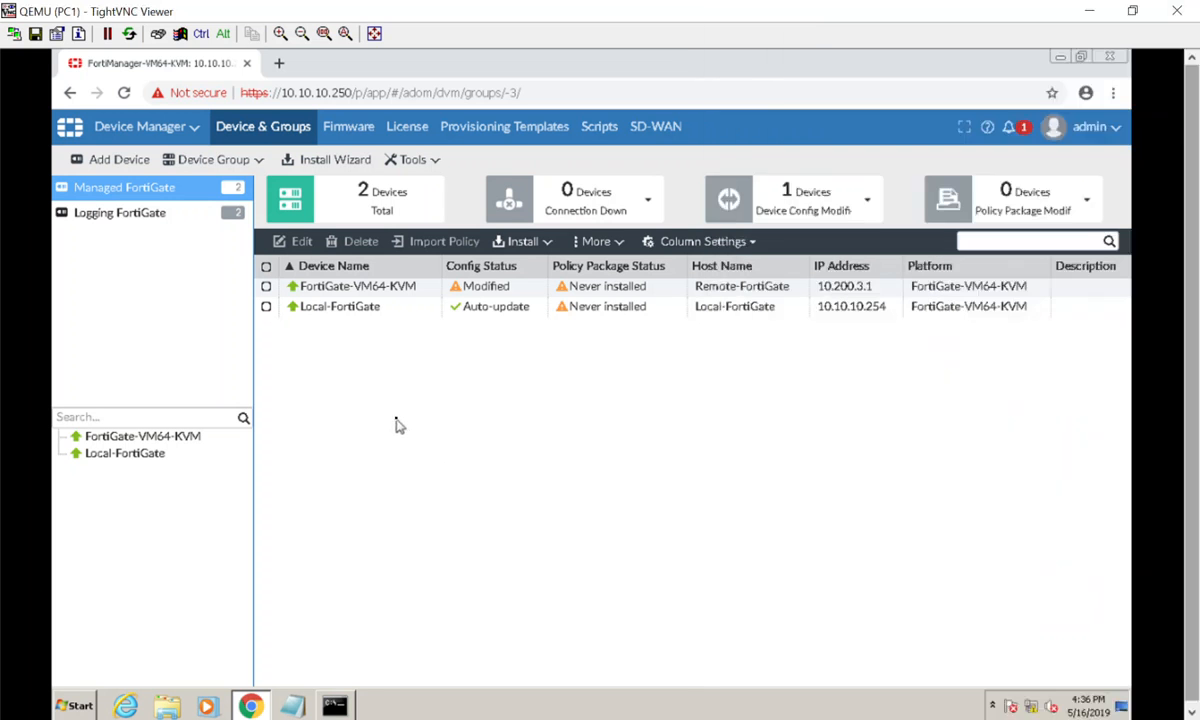
double_click(427, 288)
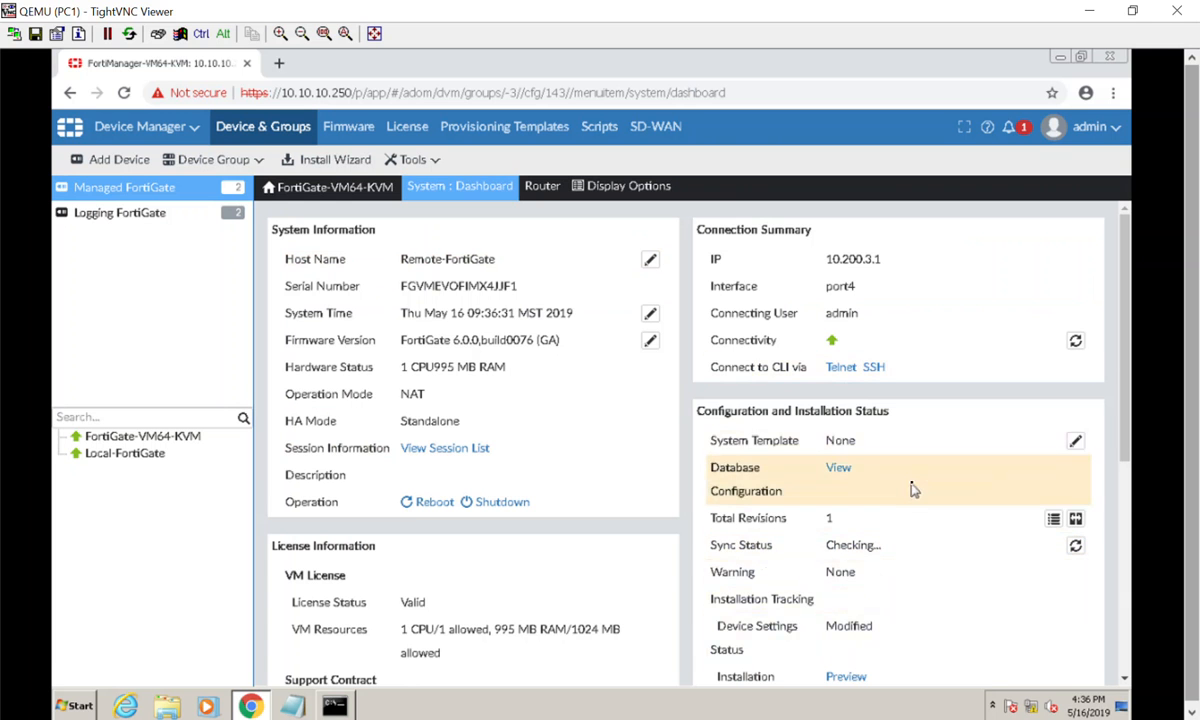
scroll(913, 489, down, 1)
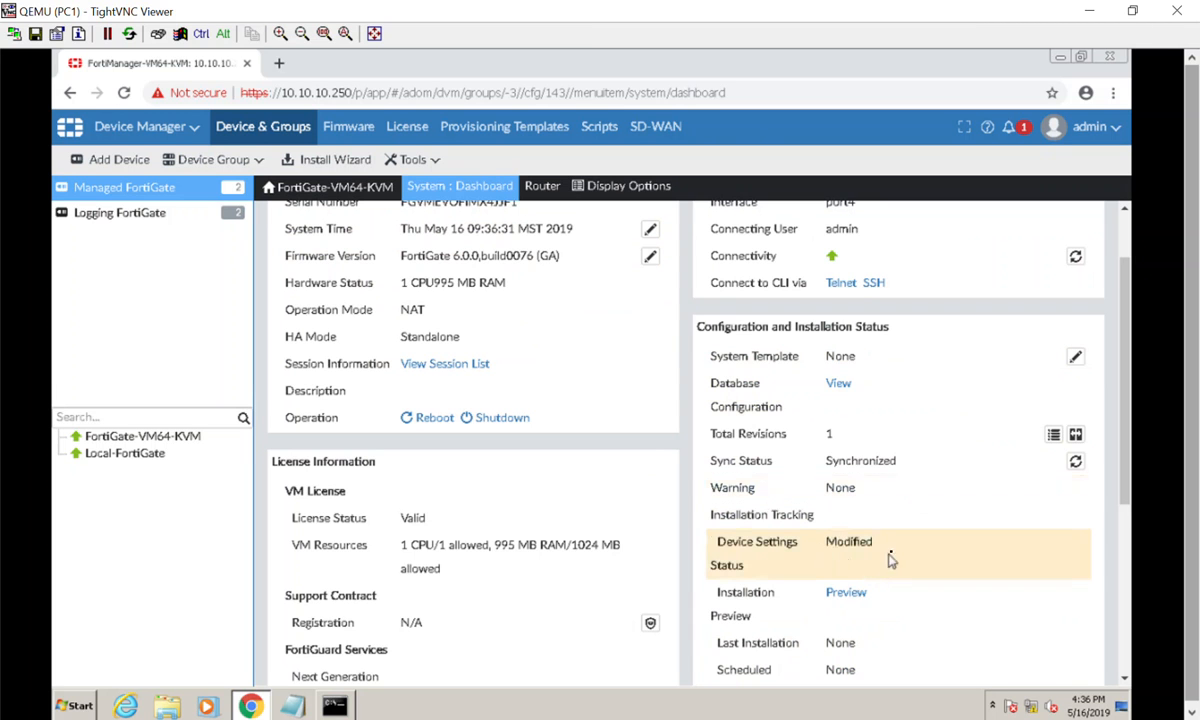
click(846, 596)
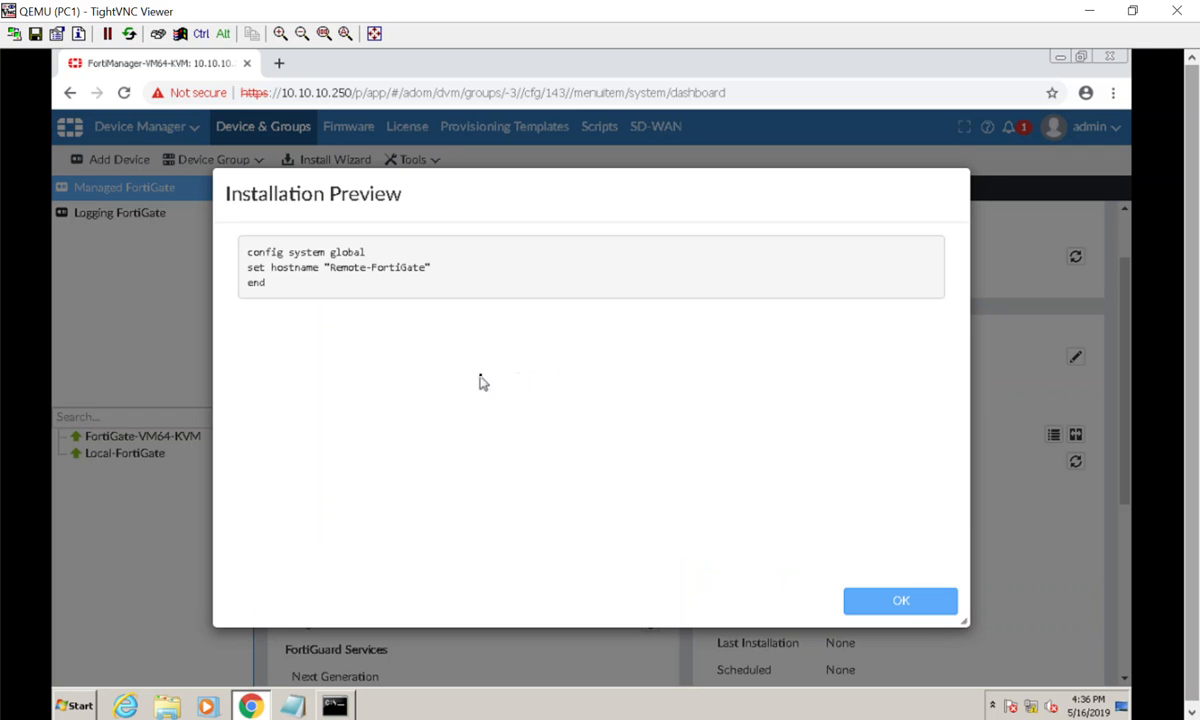
click(922, 605)
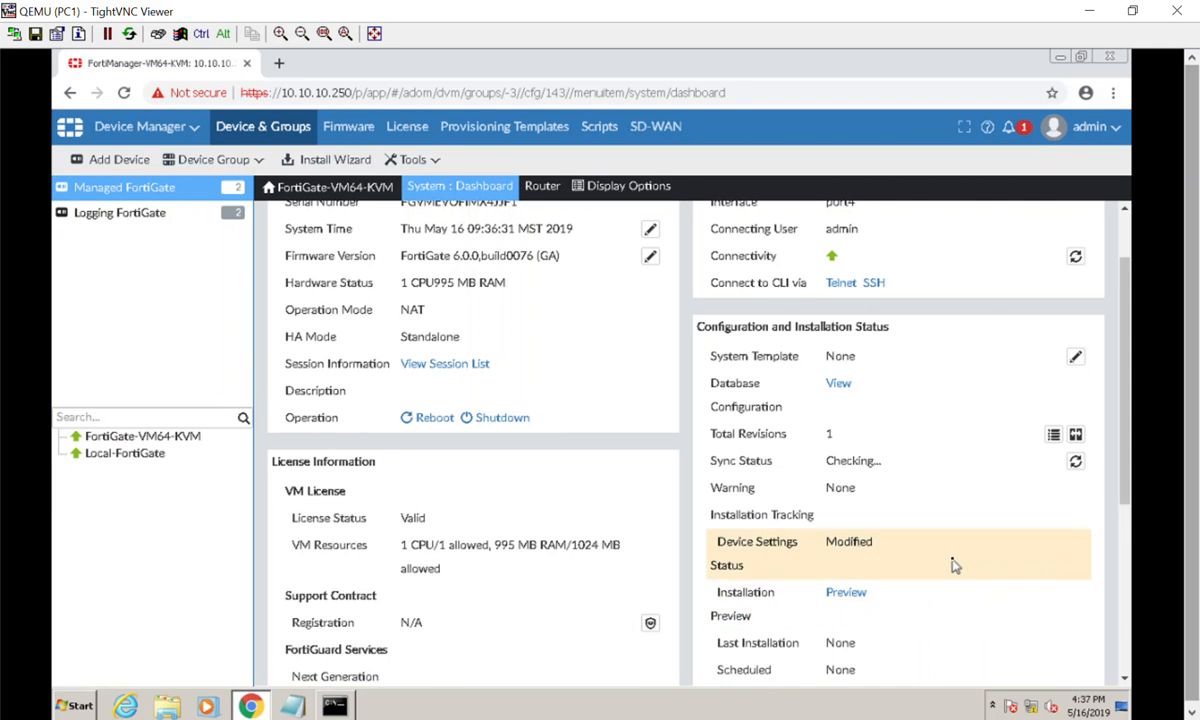
- Return to the Managed FortiGate list and start the Install Wizard for FortiGate-VM64-KVM
click(122, 130)
click(133, 188)
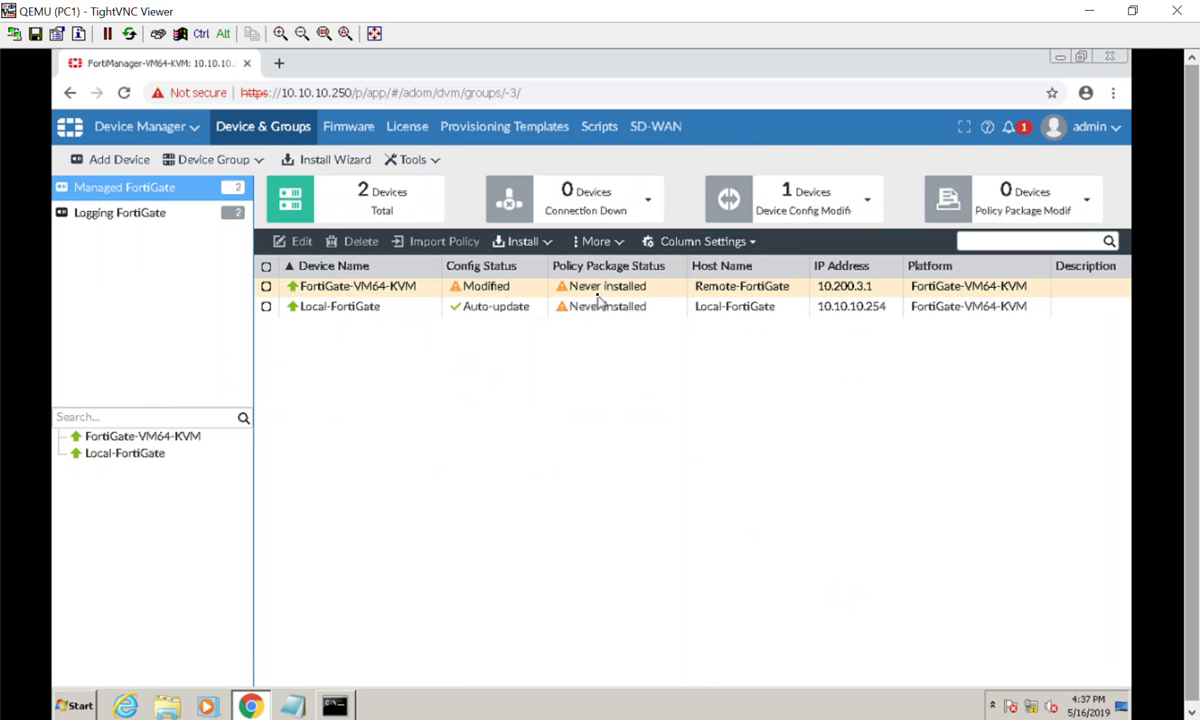
click(266, 286)
click(508, 246)
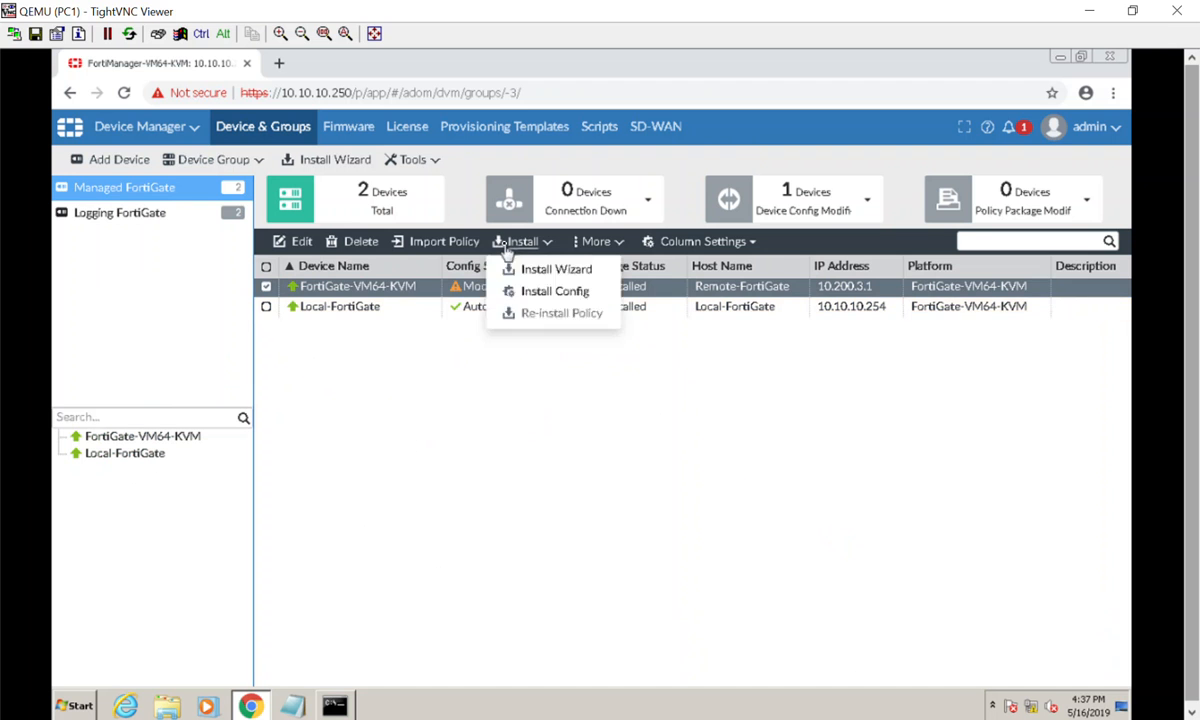
click(522, 271)
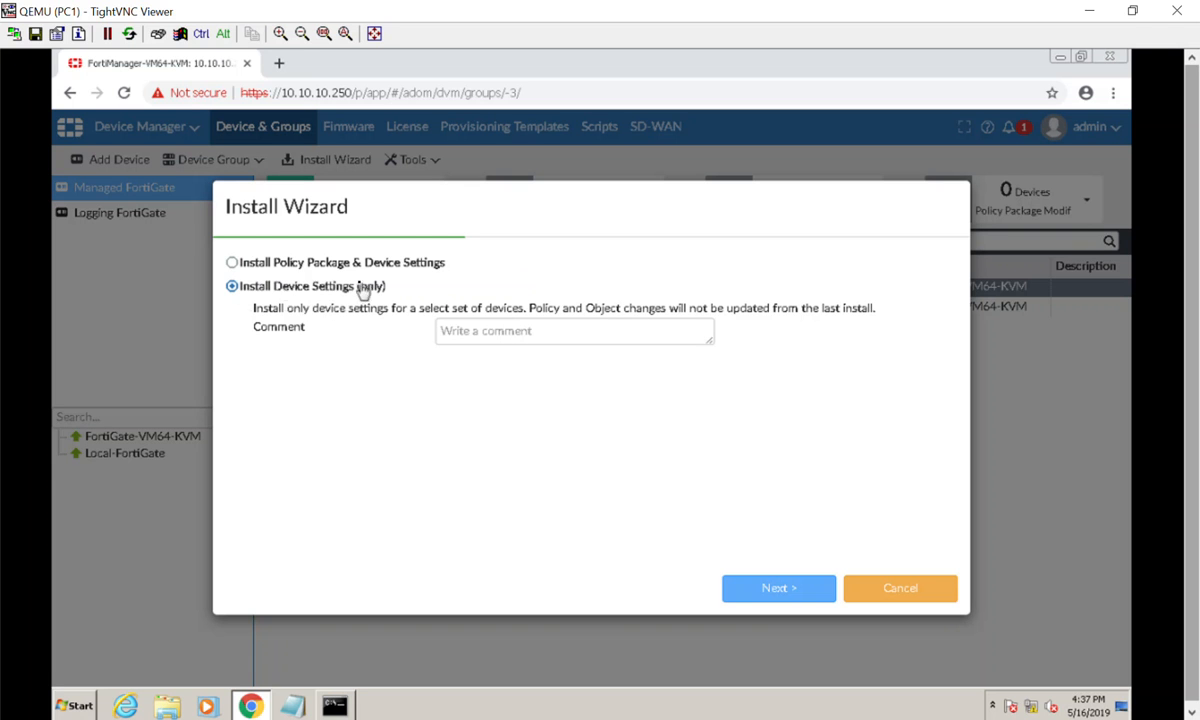
- Prepare a device-settings-only install with the comment "Changed Hostname" and open the install preview for FortiGate-VM64-KVM
click(535, 335)
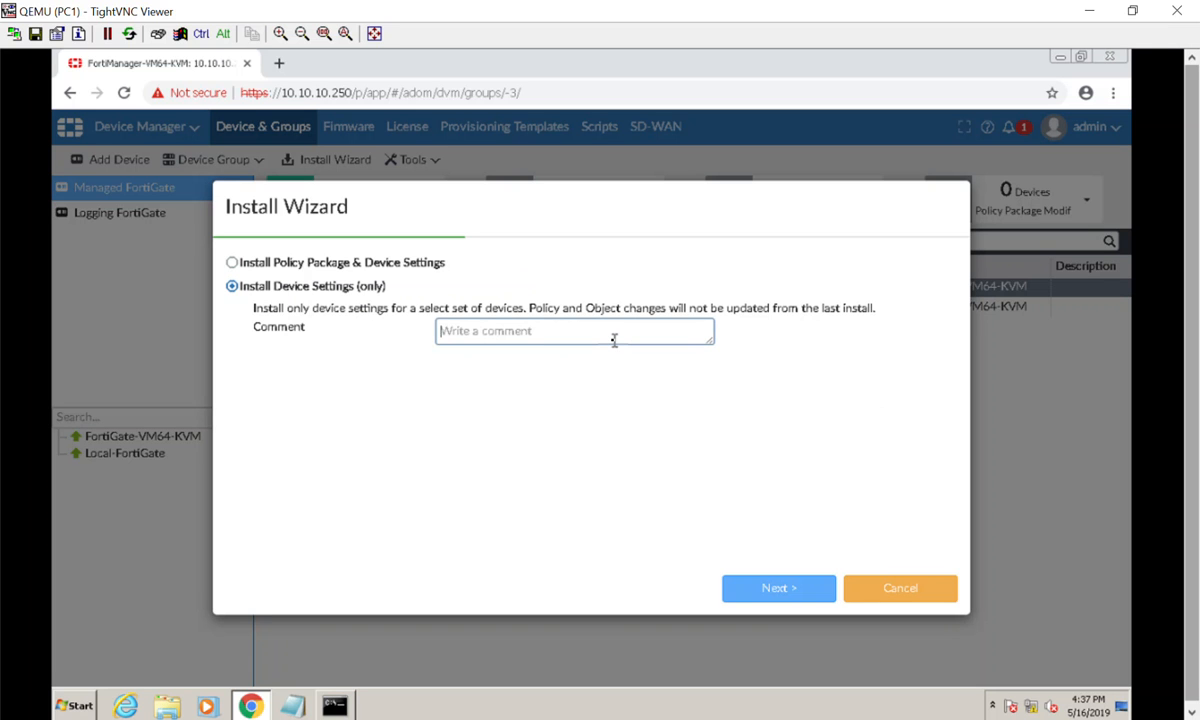
text(Changed Hostname)
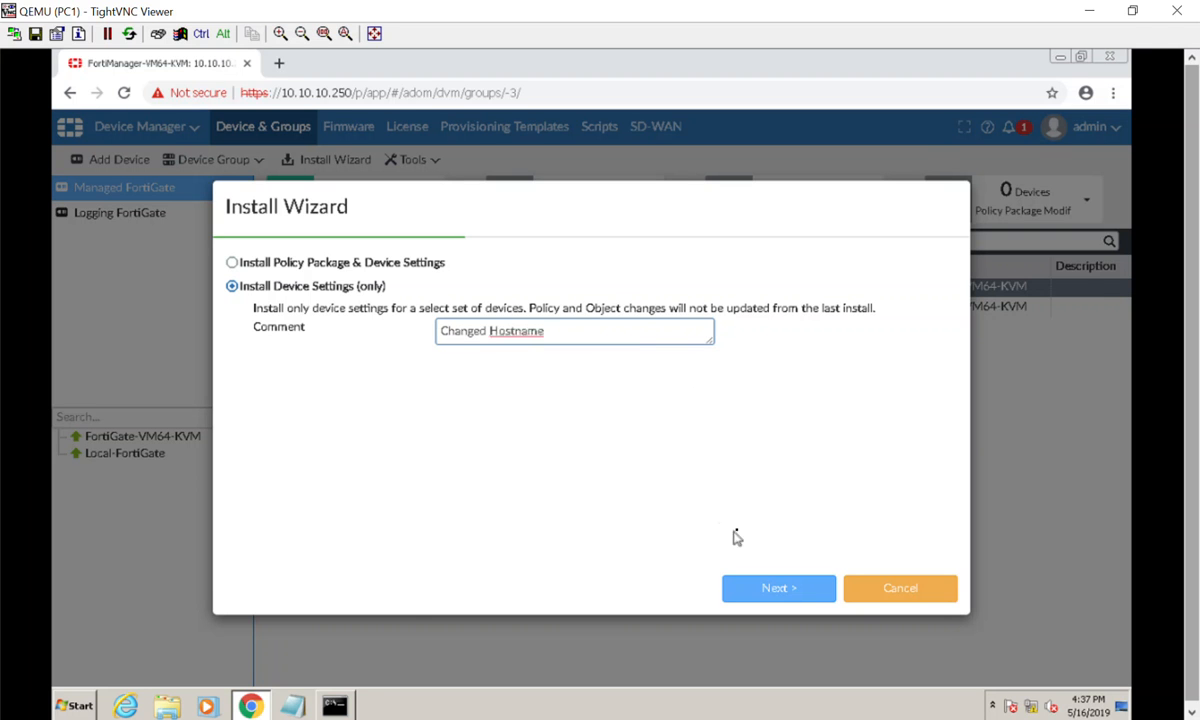
click(767, 586)
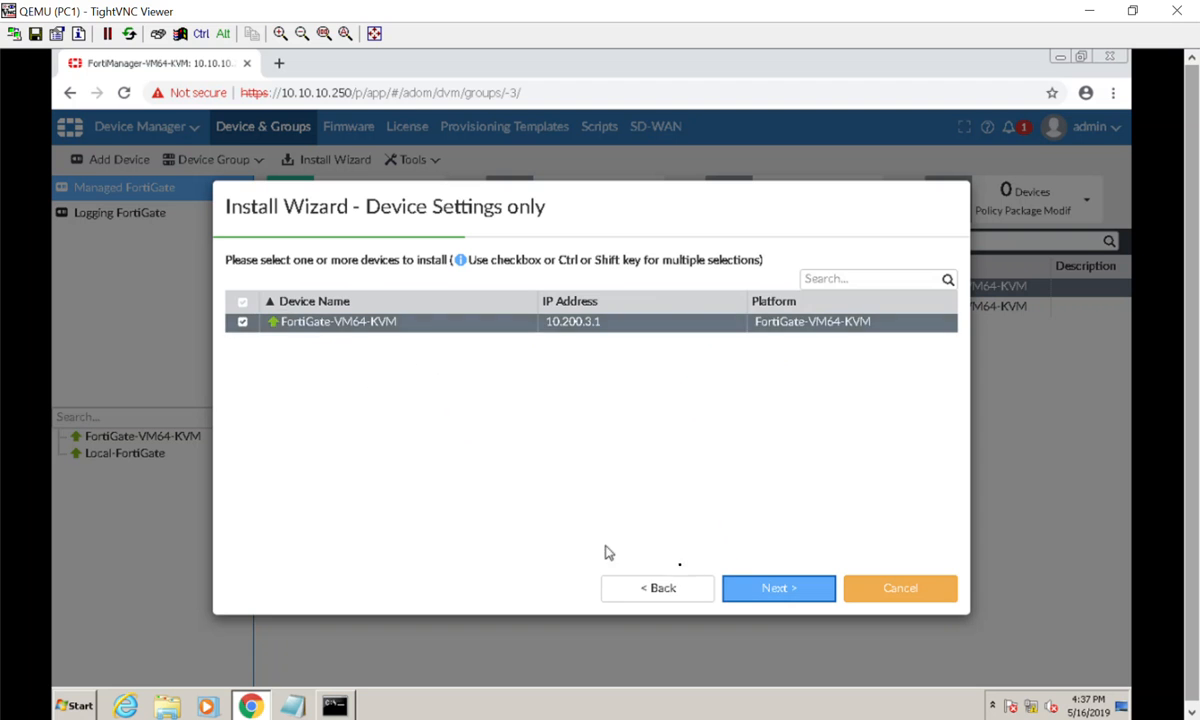
click(755, 592)
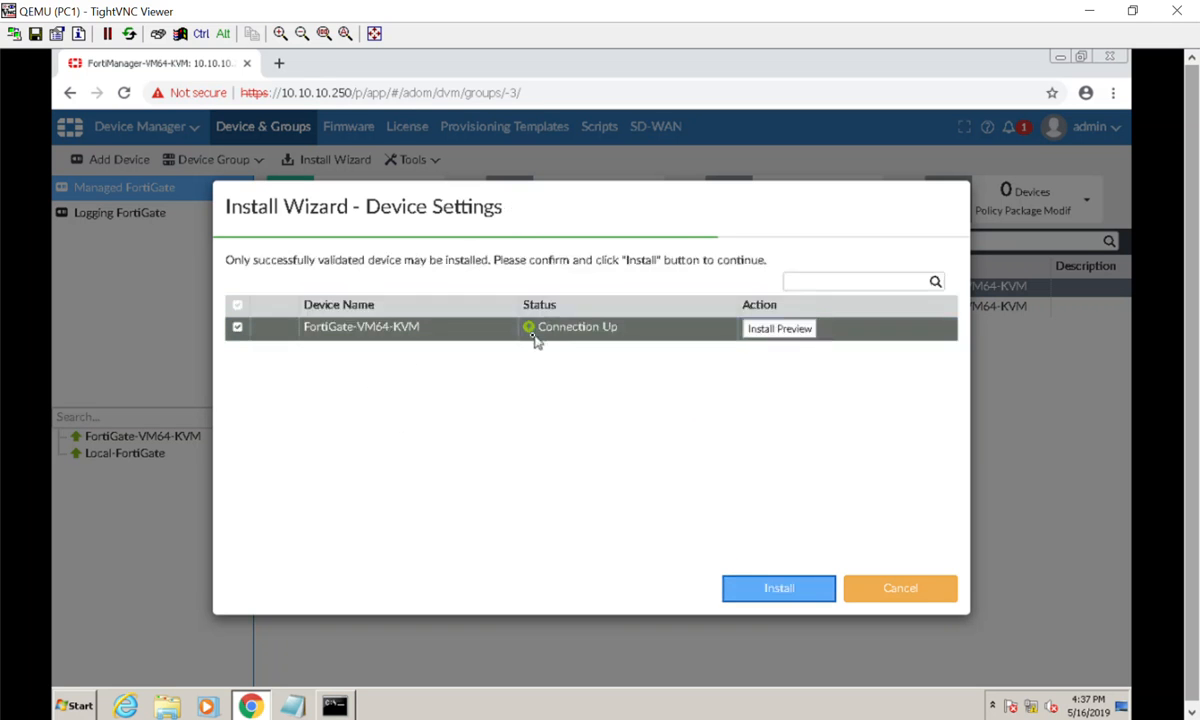
click(774, 334)
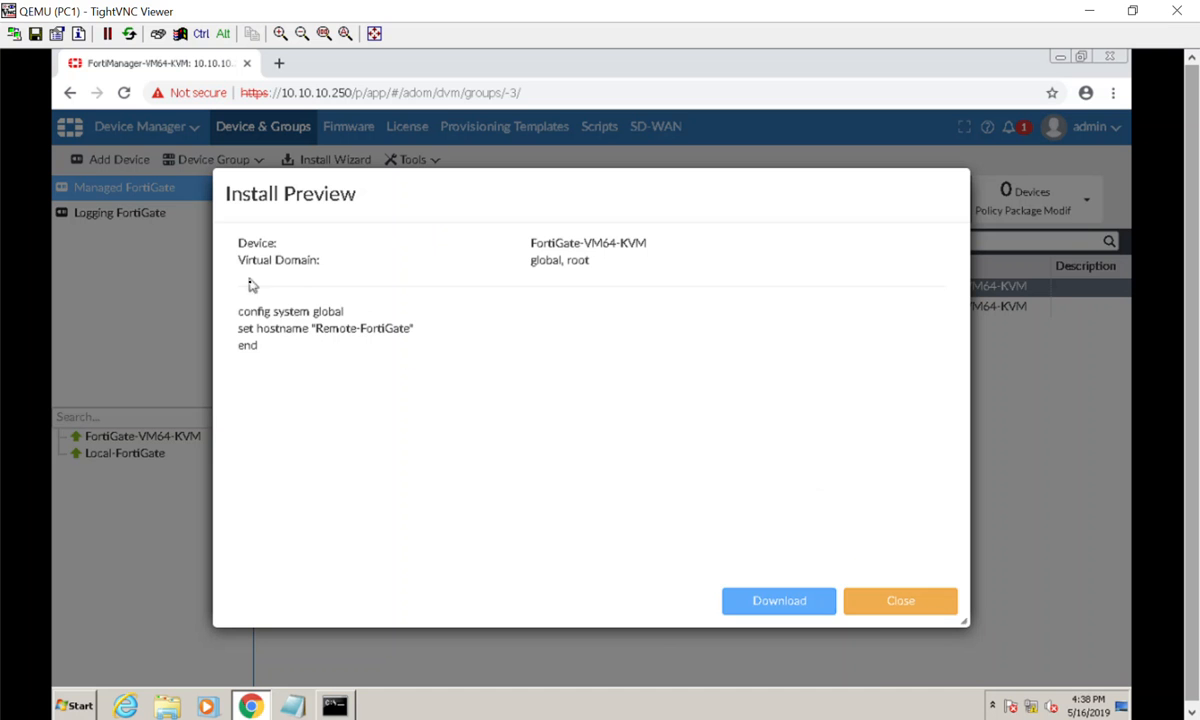
- Install the previewed device settings on FortiGate-VM64-KVM and check the install history of that device
click(903, 609)
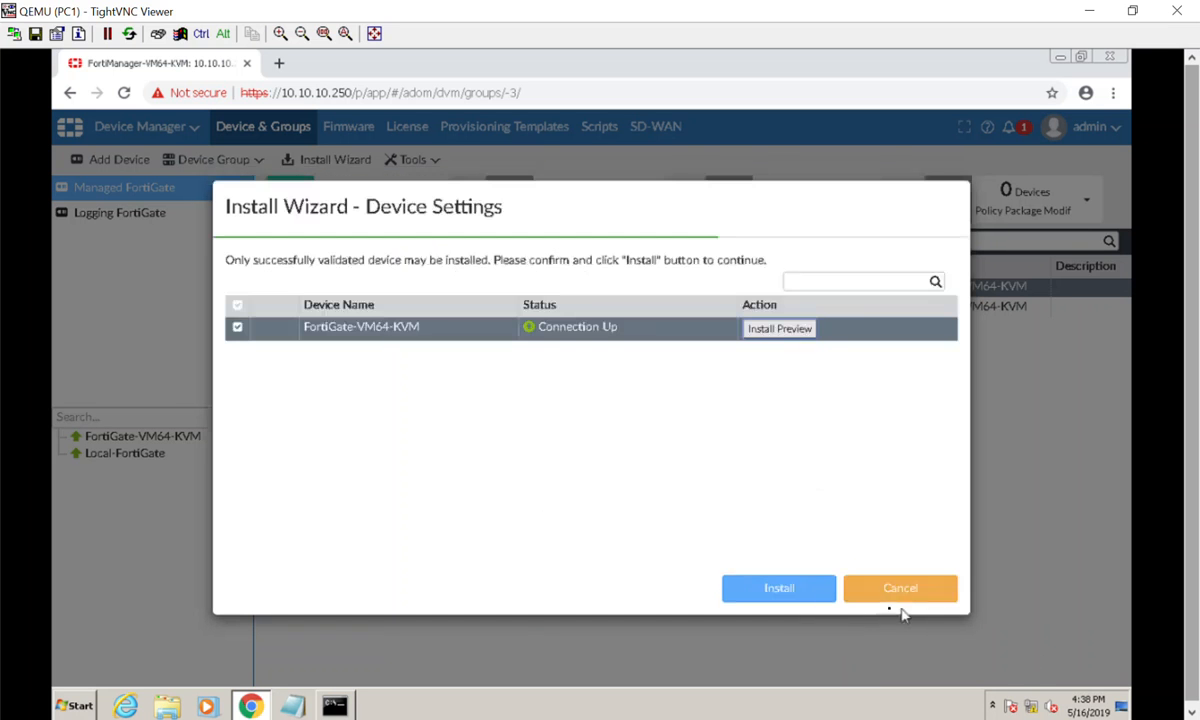
click(781, 592)
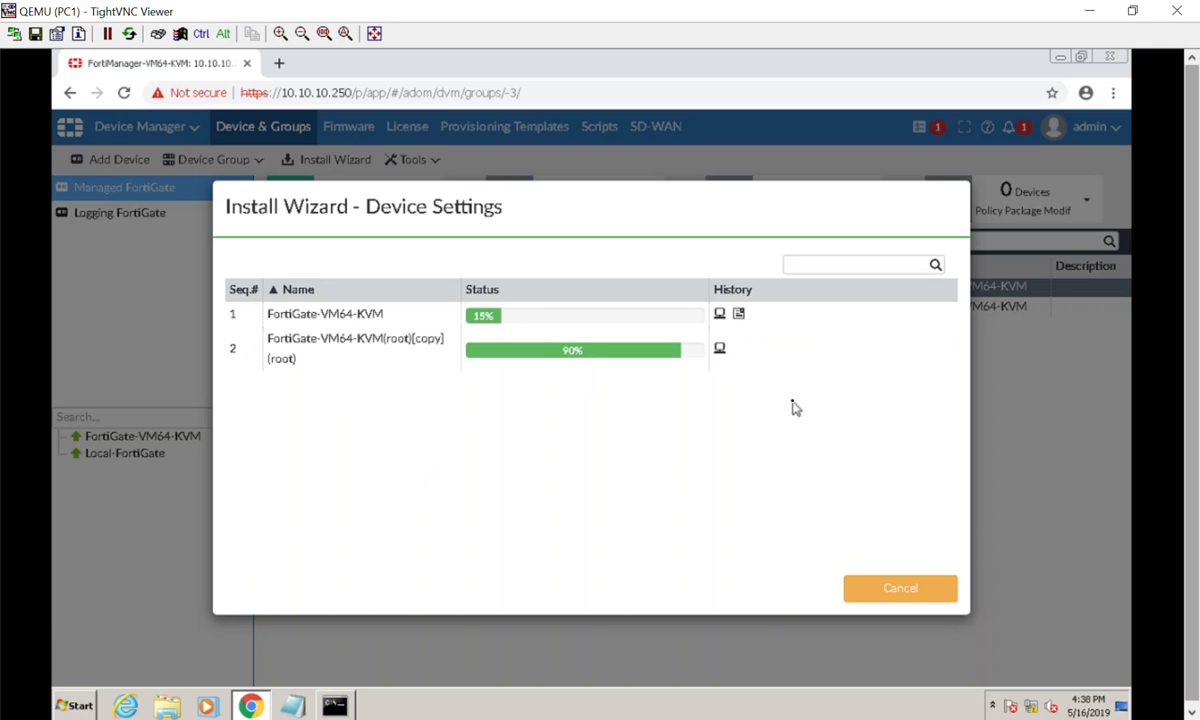
click(719, 315)
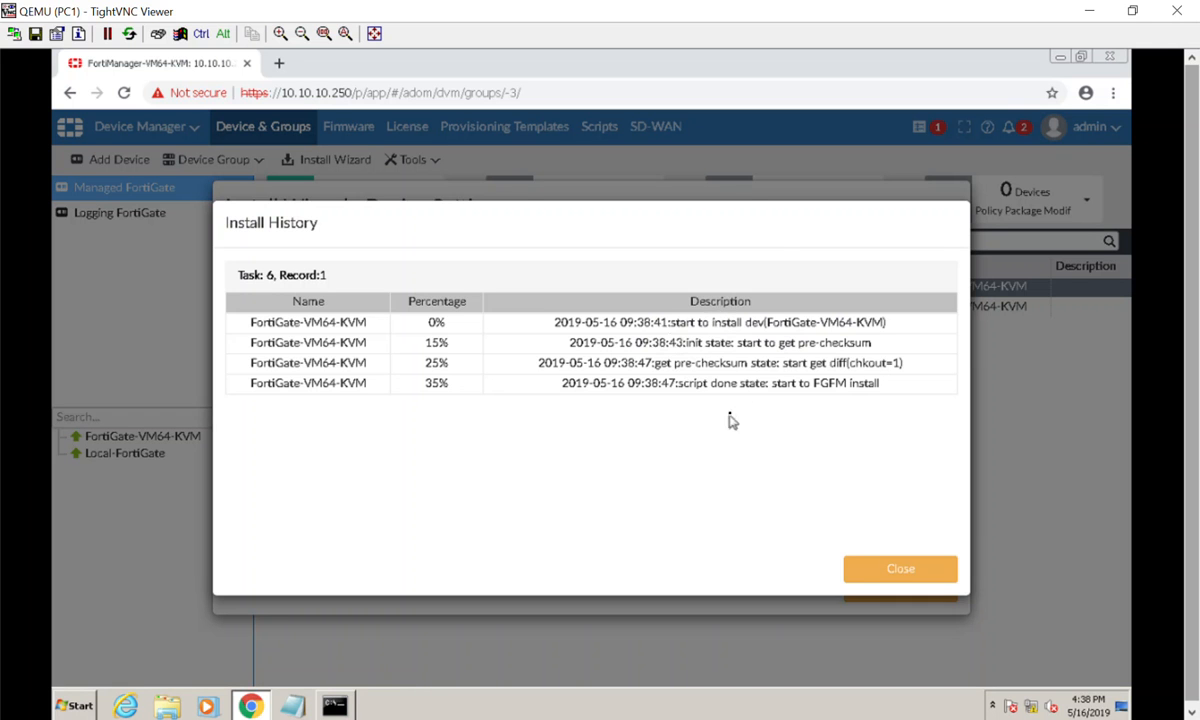
click(858, 566)
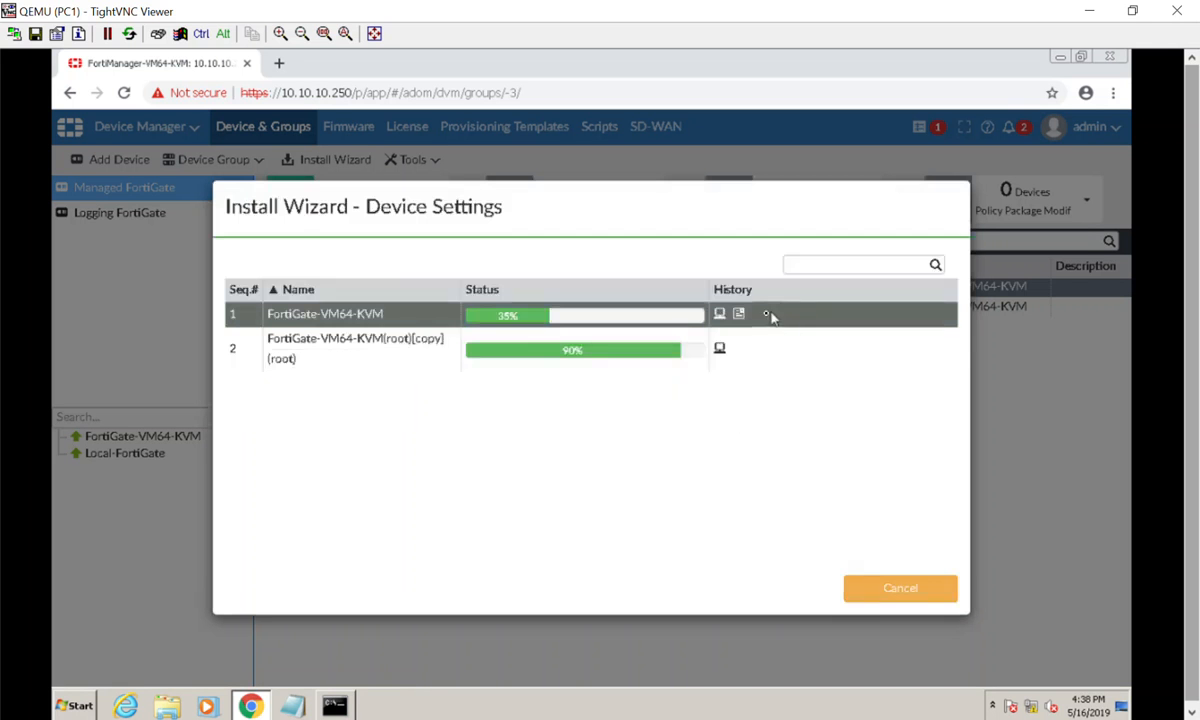
- Review the FortiGate-VM64-KVM install log and the root copy record's history, and finish the Install Wizard
click(740, 317)
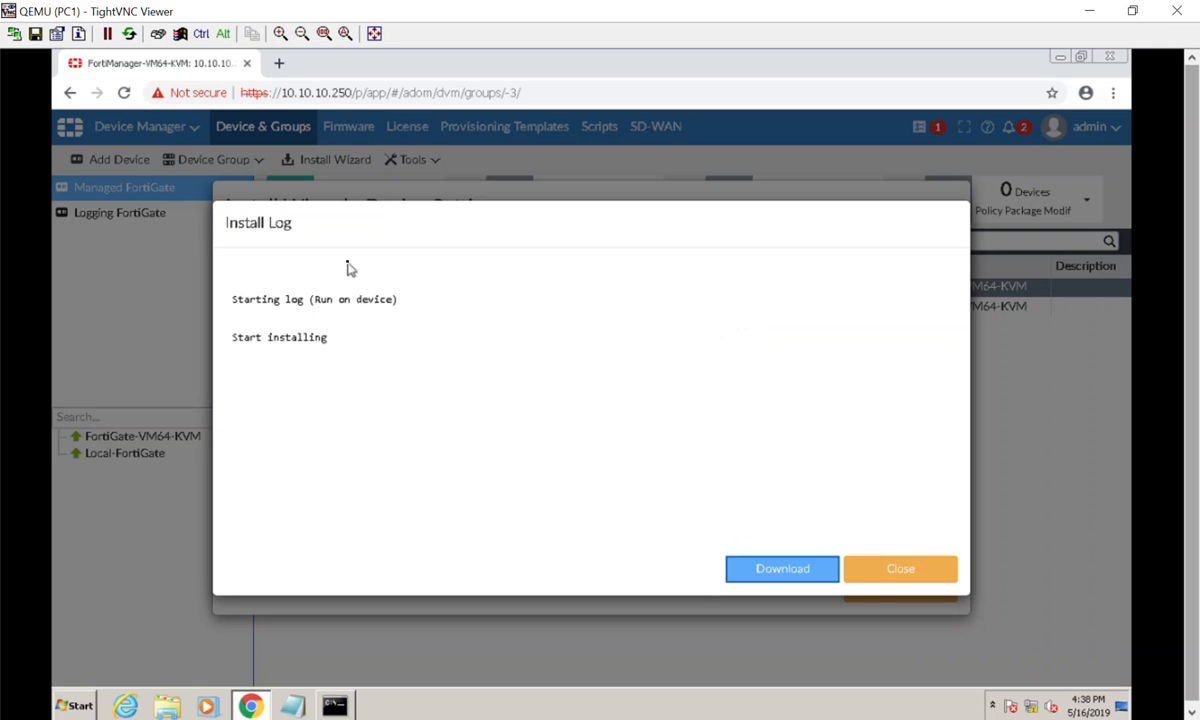
click(869, 576)
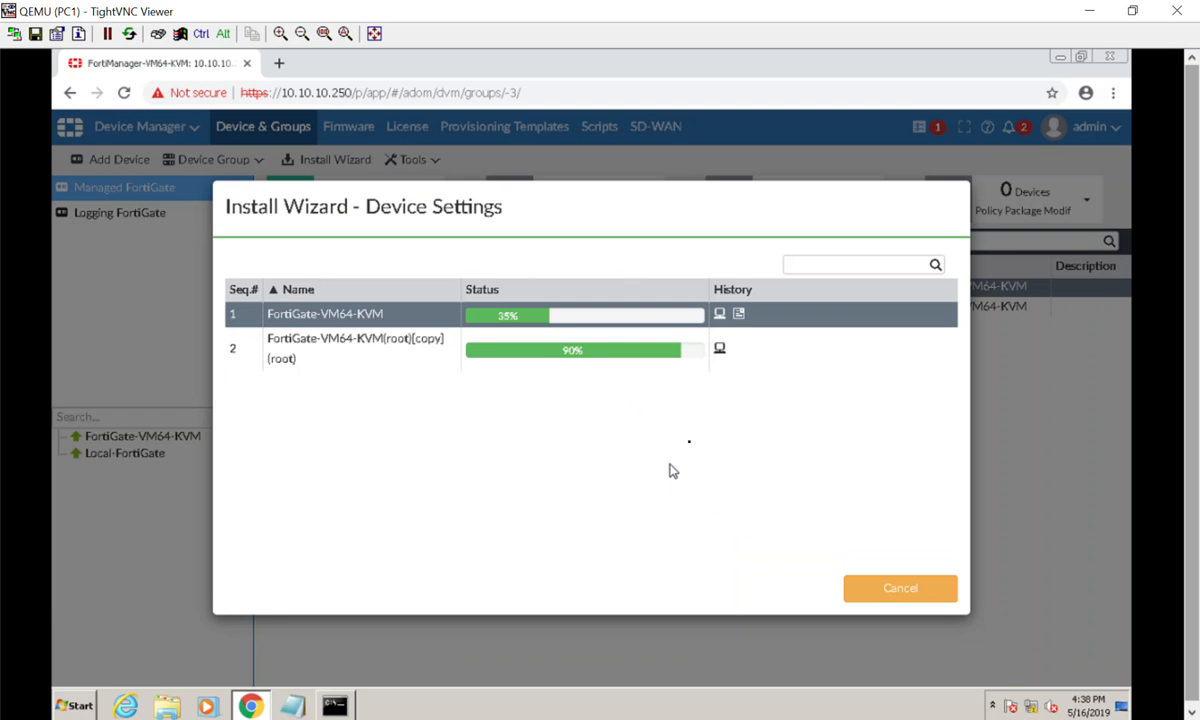
click(719, 348)
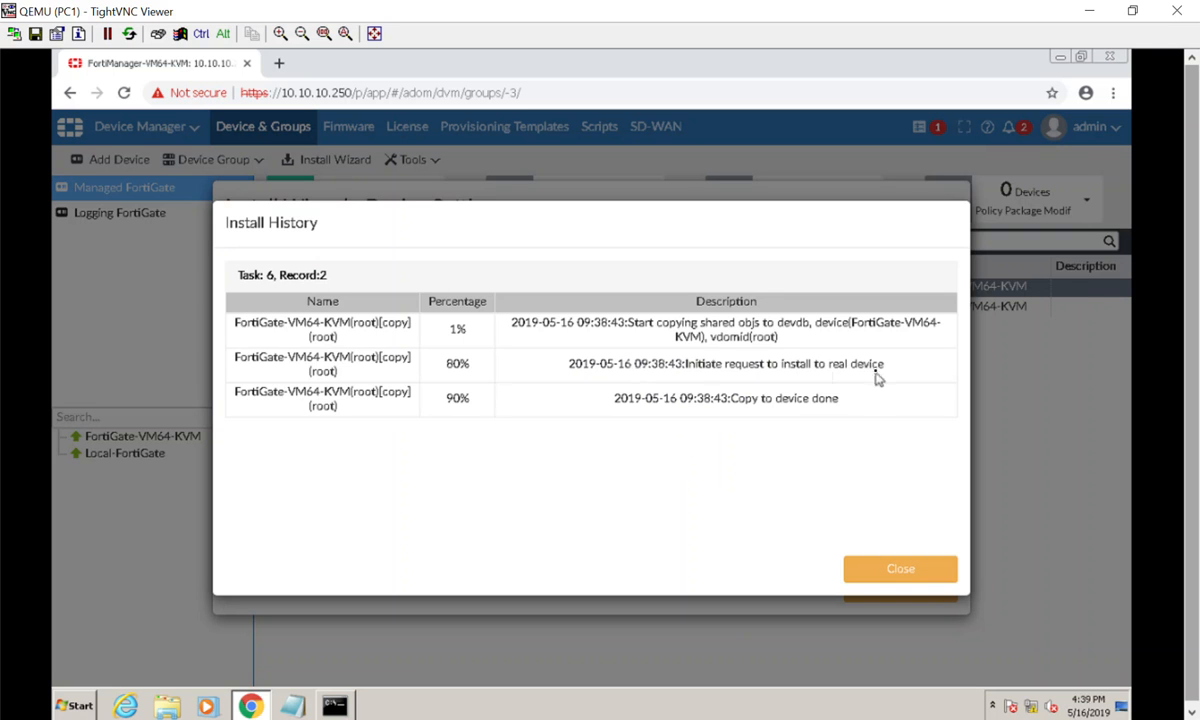
click(870, 572)
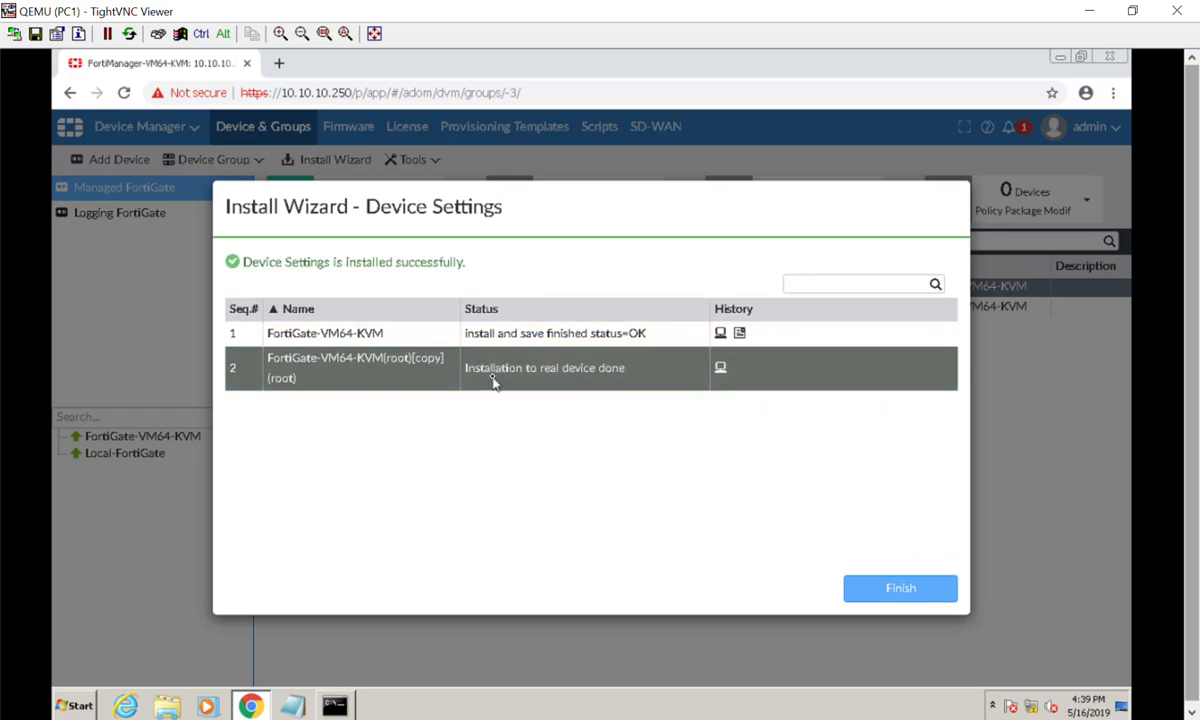
click(943, 594)
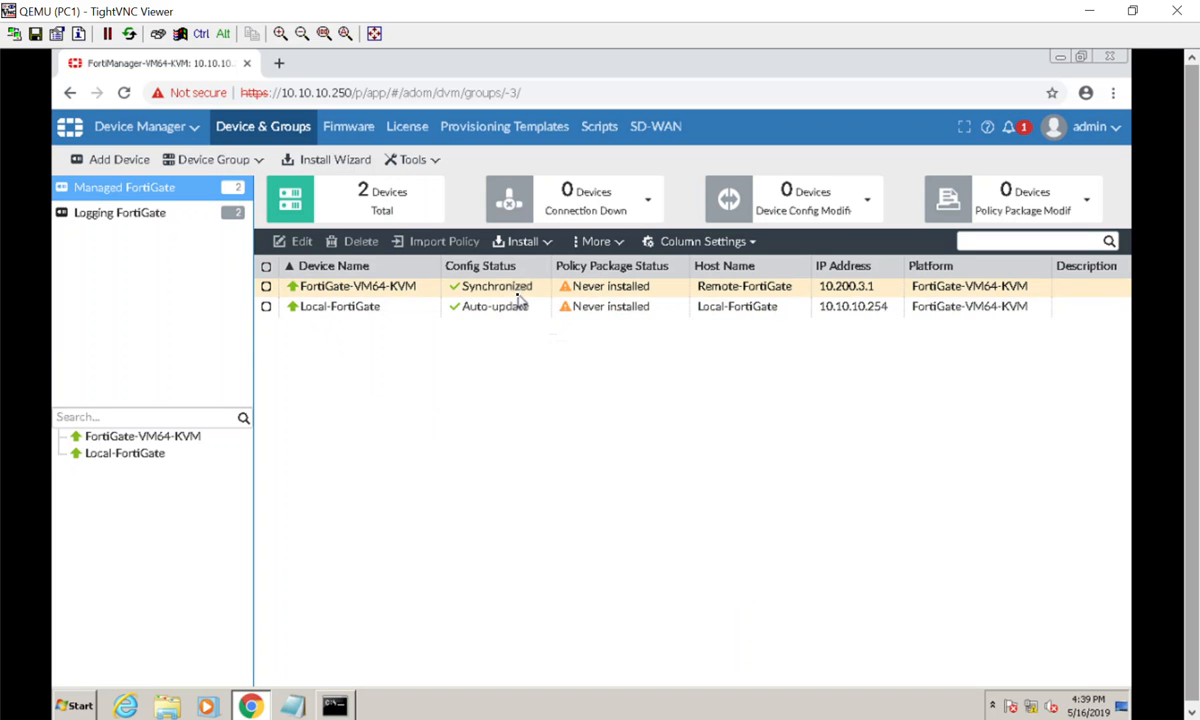
- Check the host name on the FortiGate-VM64-KVM dashboard and return to the FortiManager home page
double_click(418, 288)
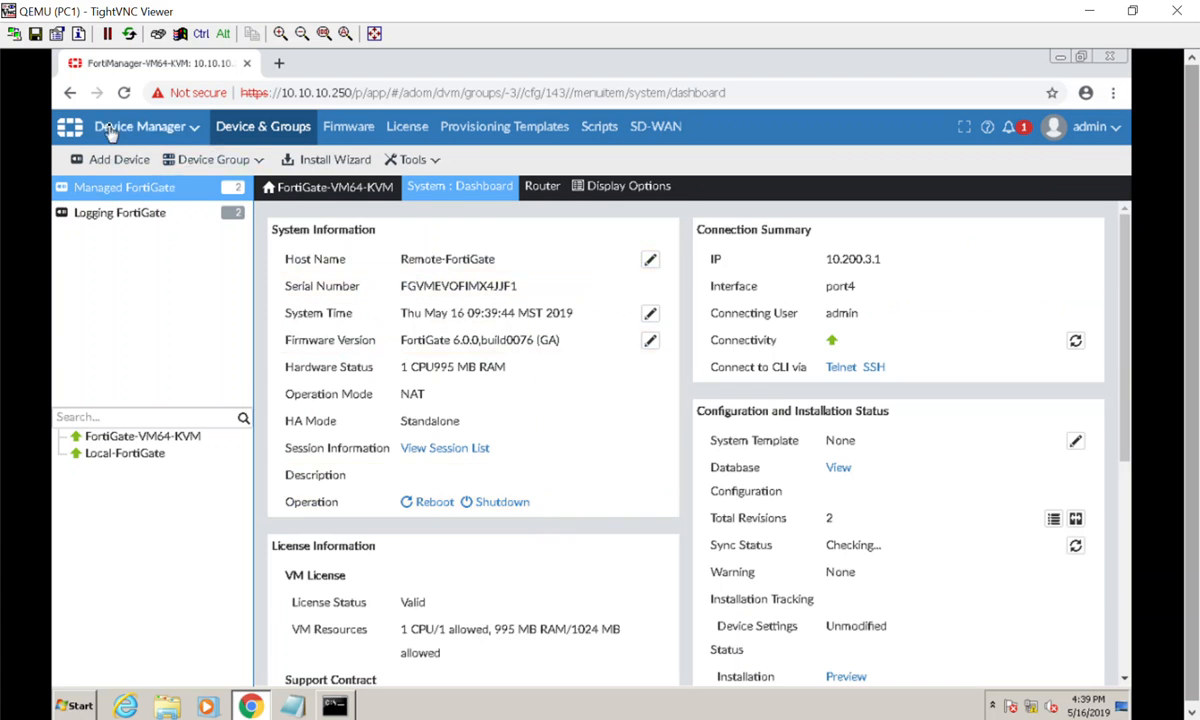
click(69, 126)
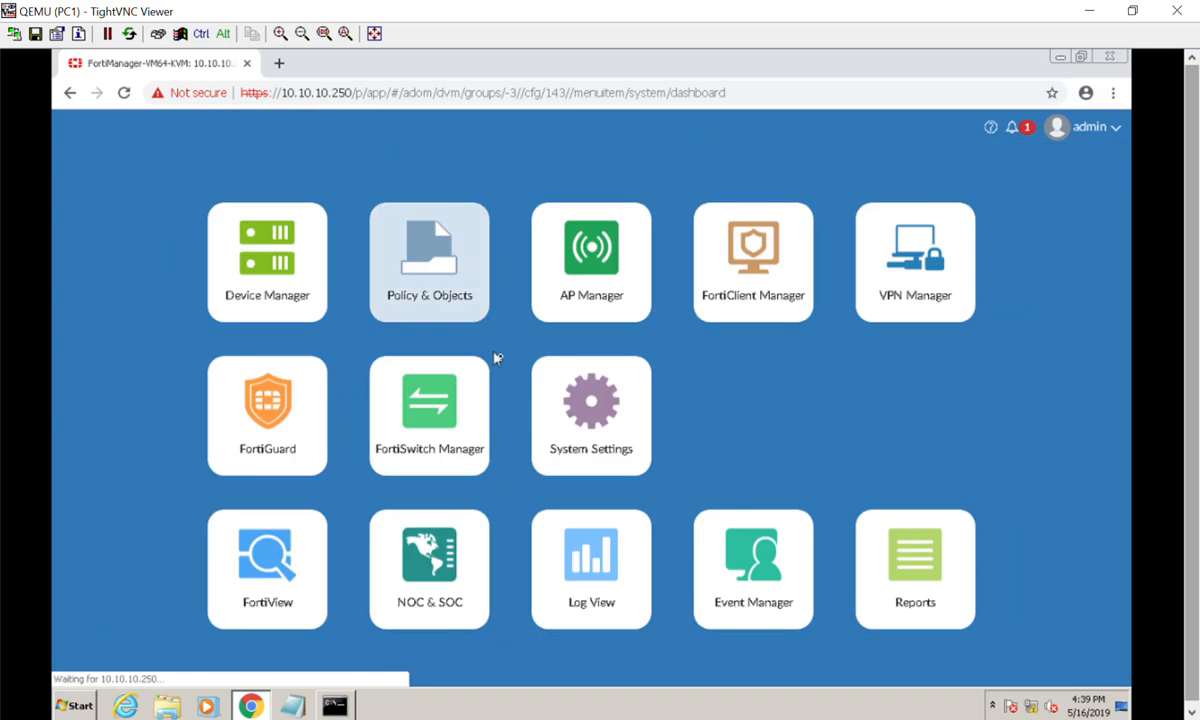
- Open the Remote-FortiGate console from the GNS3 topology and log in as admin to check the host name in the prompt
click(1088, 12)
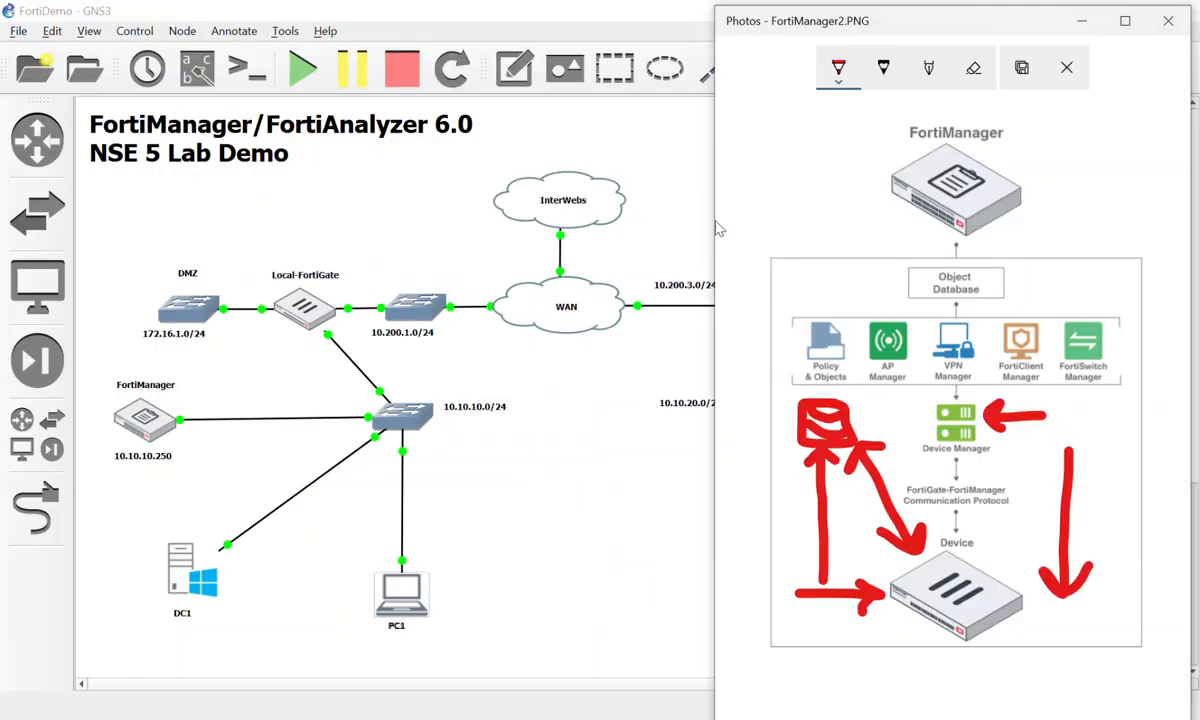
click(655, 212)
double_click(758, 300)
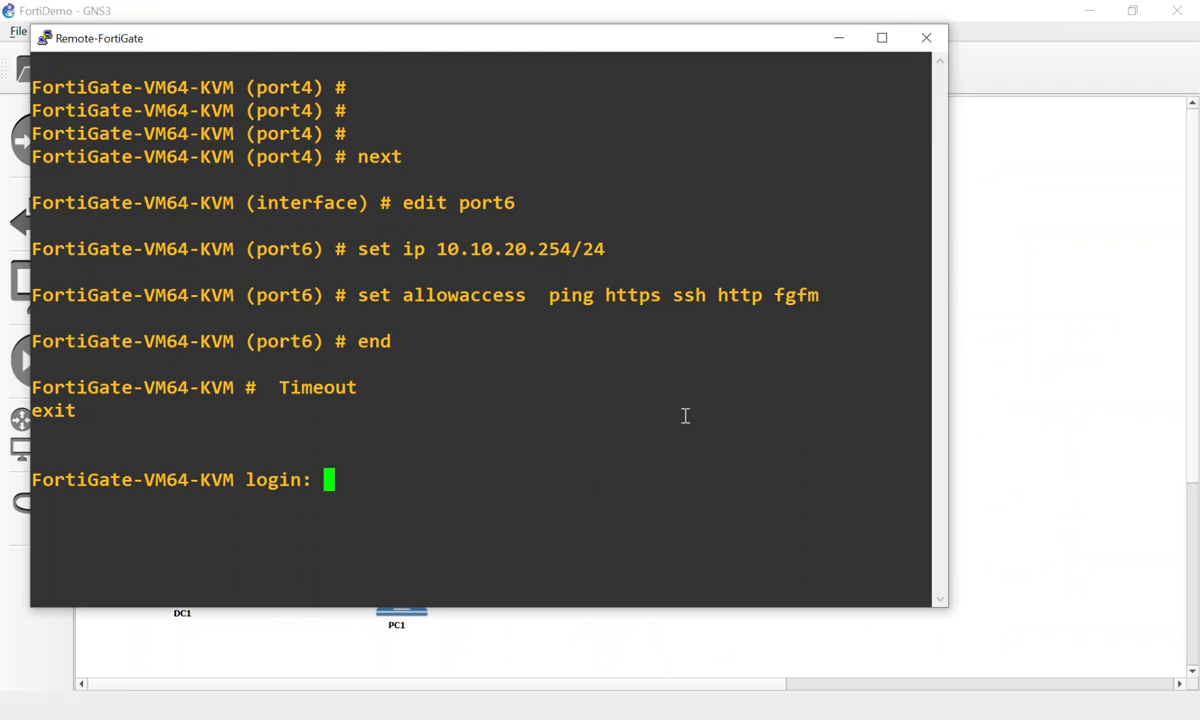
text(admin)
key(Return)
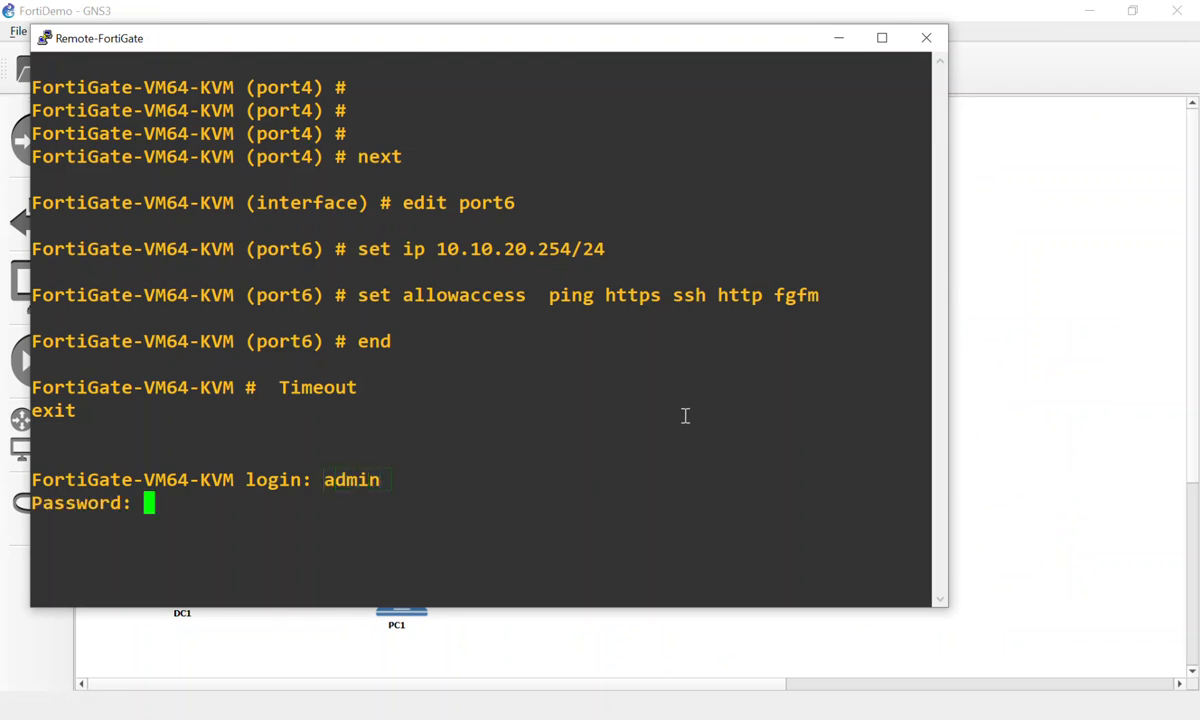
key(Return)
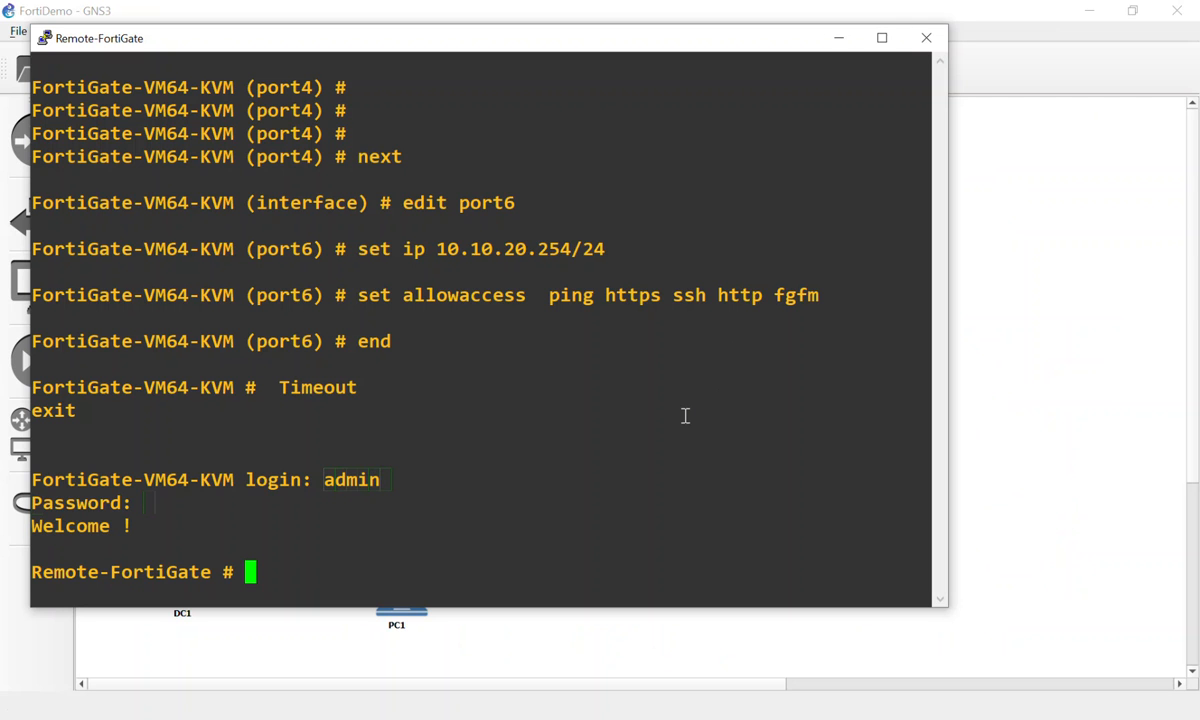
drag(32, 572, 205, 572)
click(203, 572)
- Switch back to the FortiManager session in TightVNC Viewer and open Device Manager
key(alt+Tab)
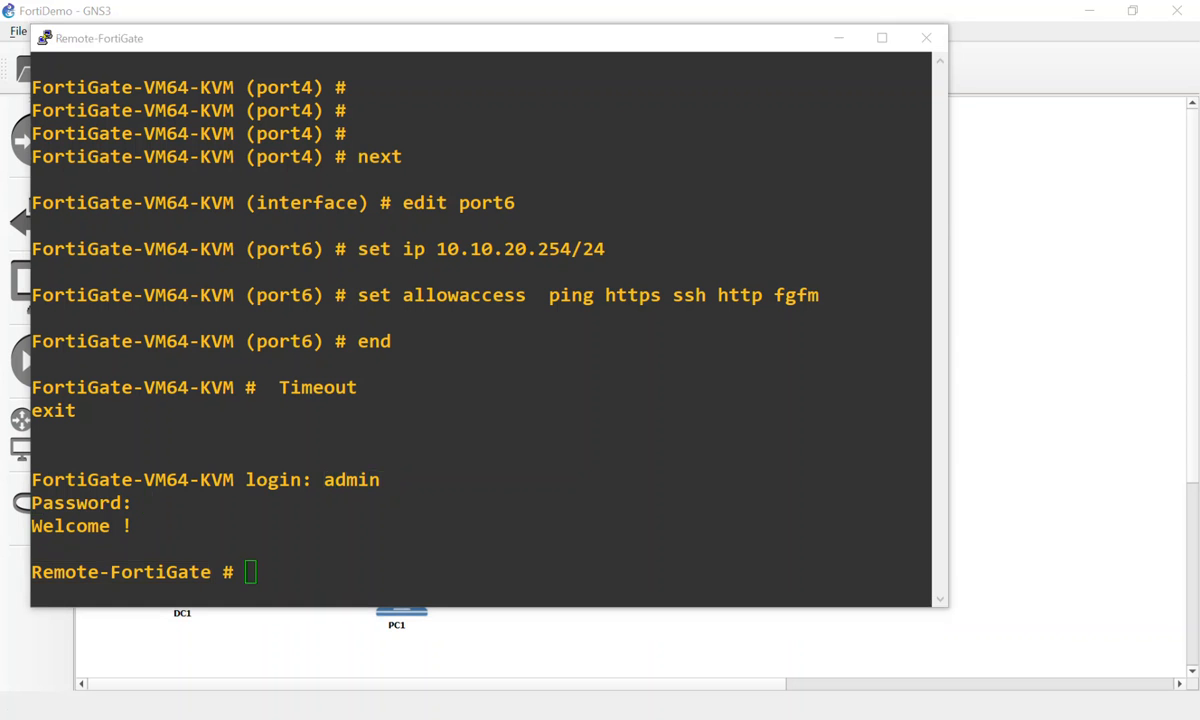
key(alt+Tab)
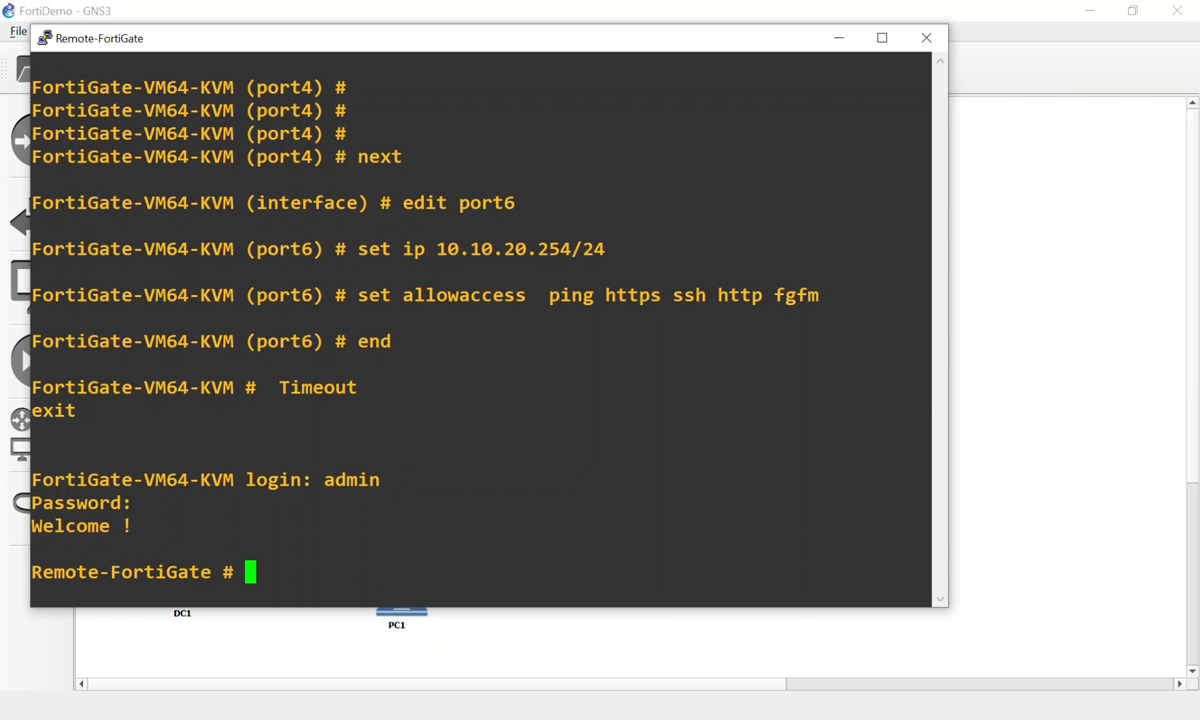
key(alt+Tab)
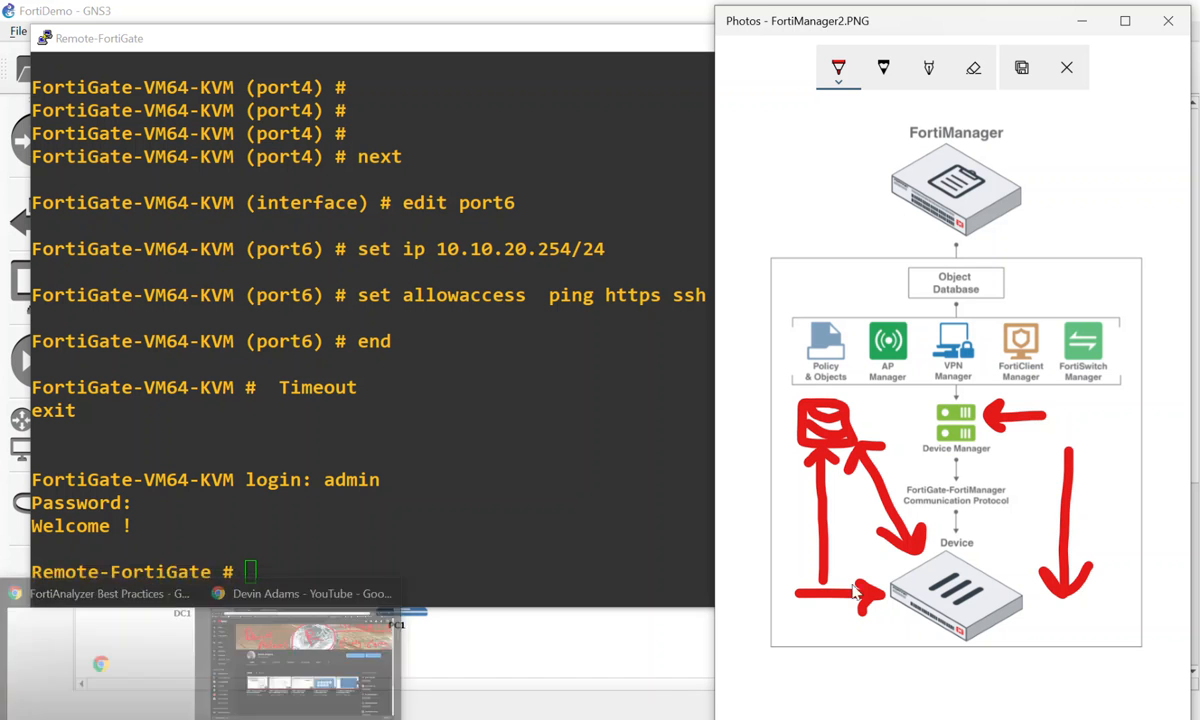
mouse_move(618, 662)
click(665, 675)
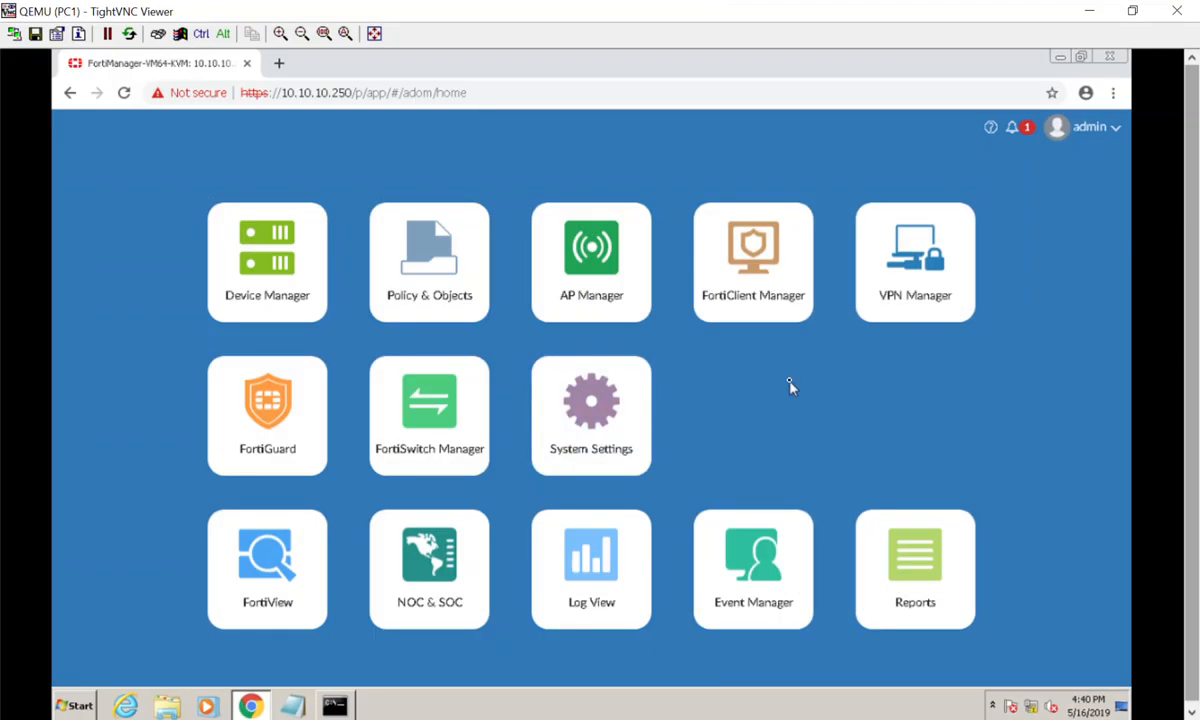
click(225, 233)
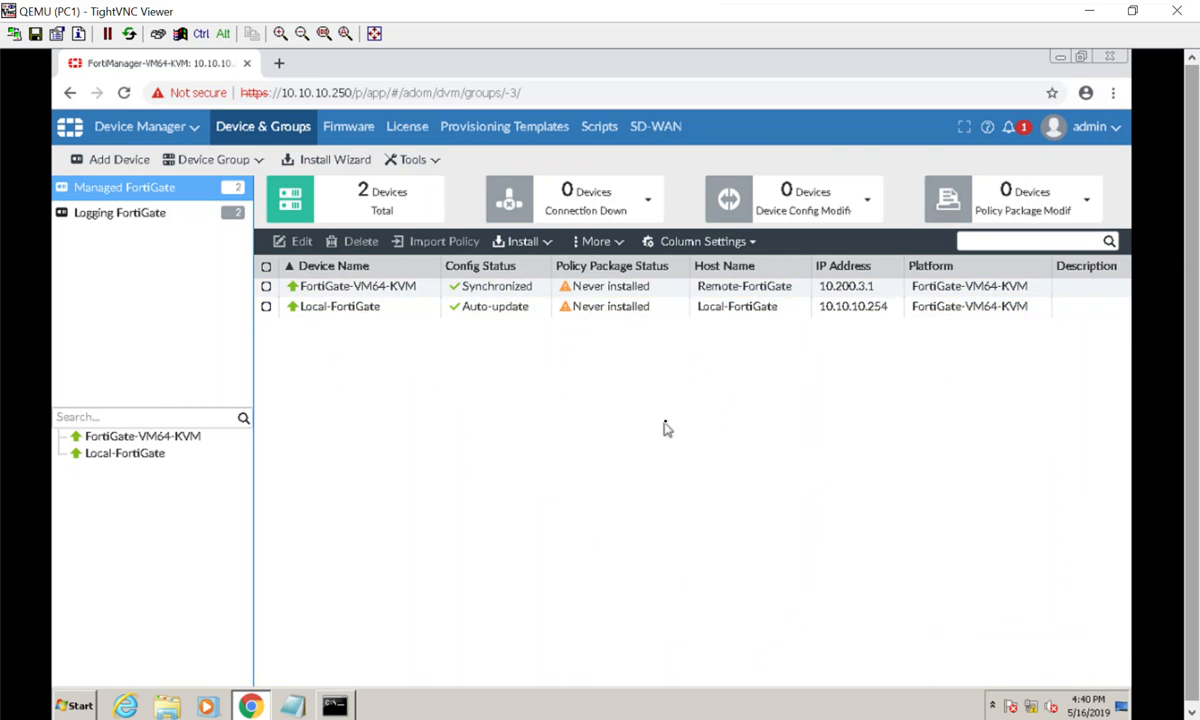
- Rename the managed device FortiGate-VM64-KVM to Remote-FortiGate and save the device settings
right_click(370, 287)
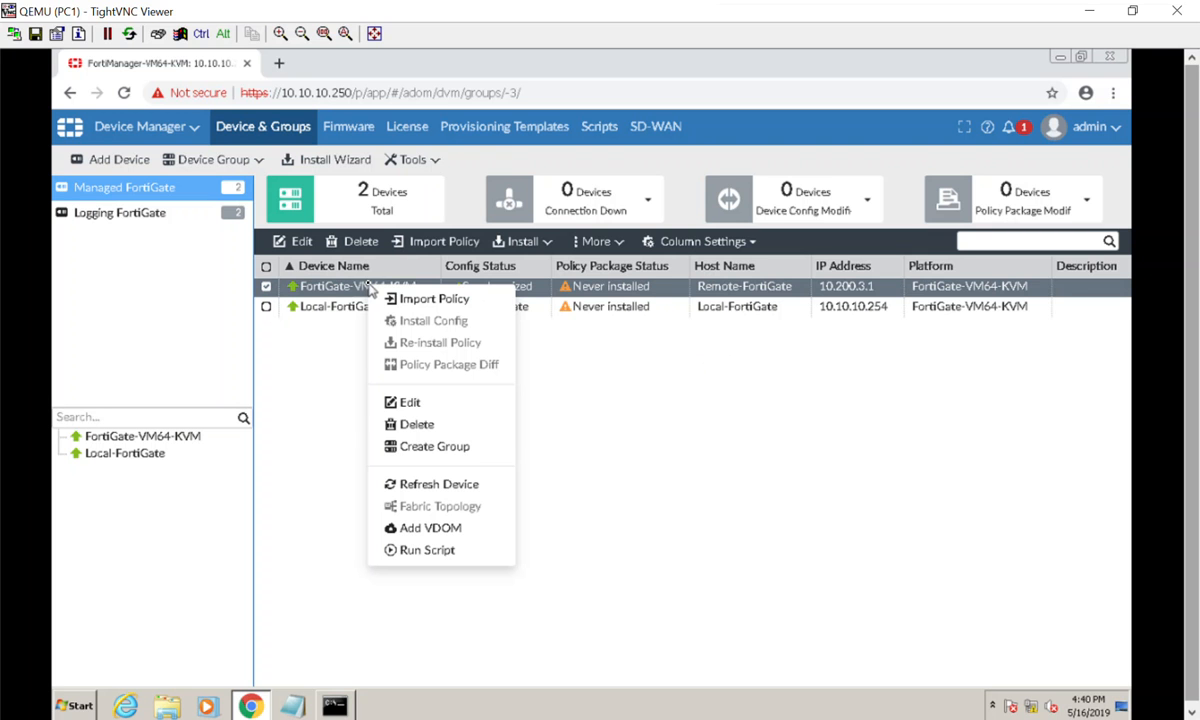
click(407, 404)
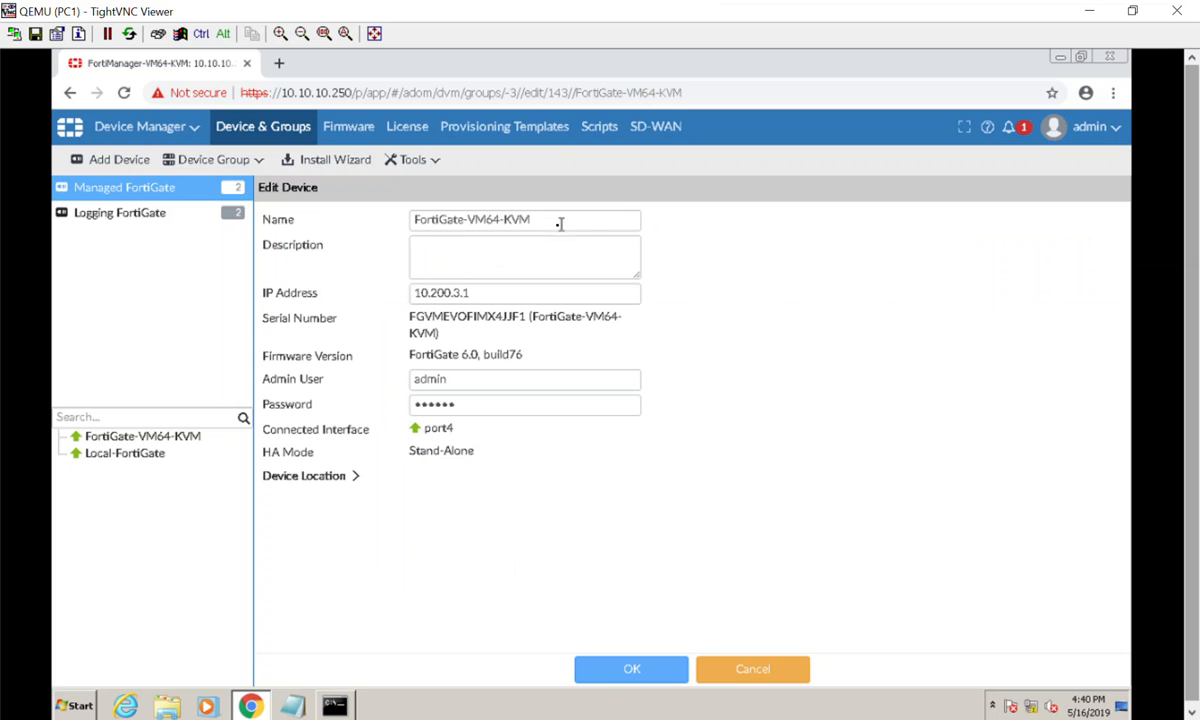
drag(560, 224, 372, 228)
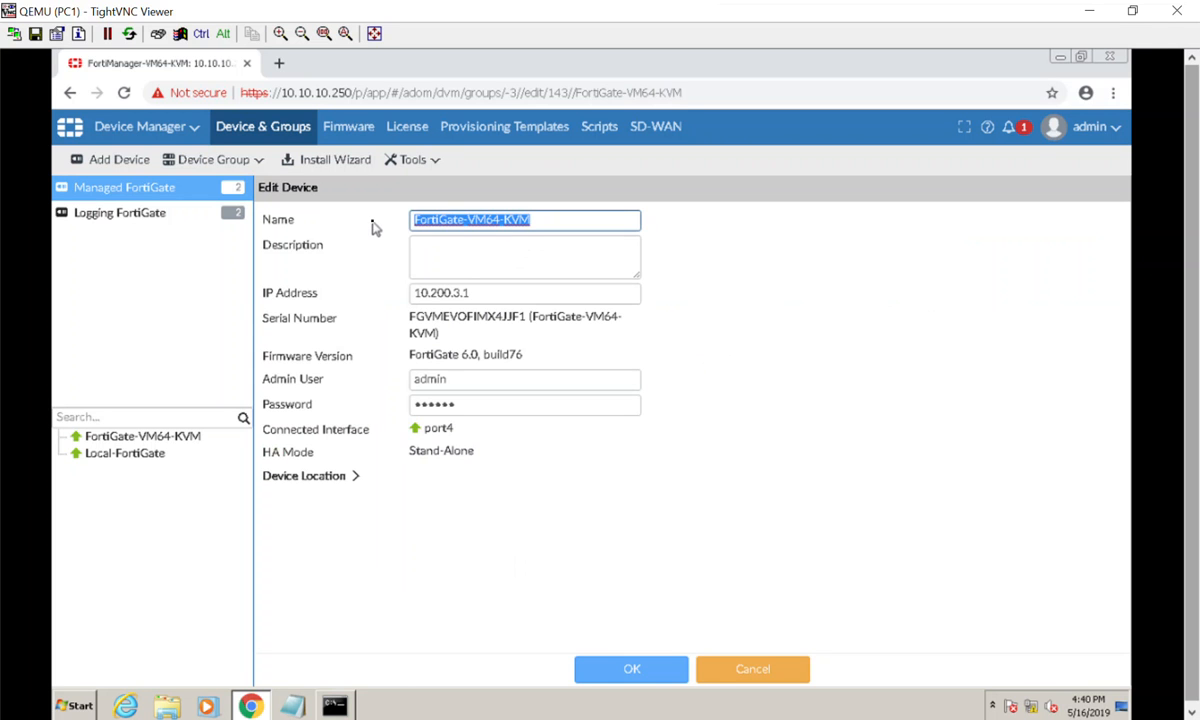
text(Remote-)
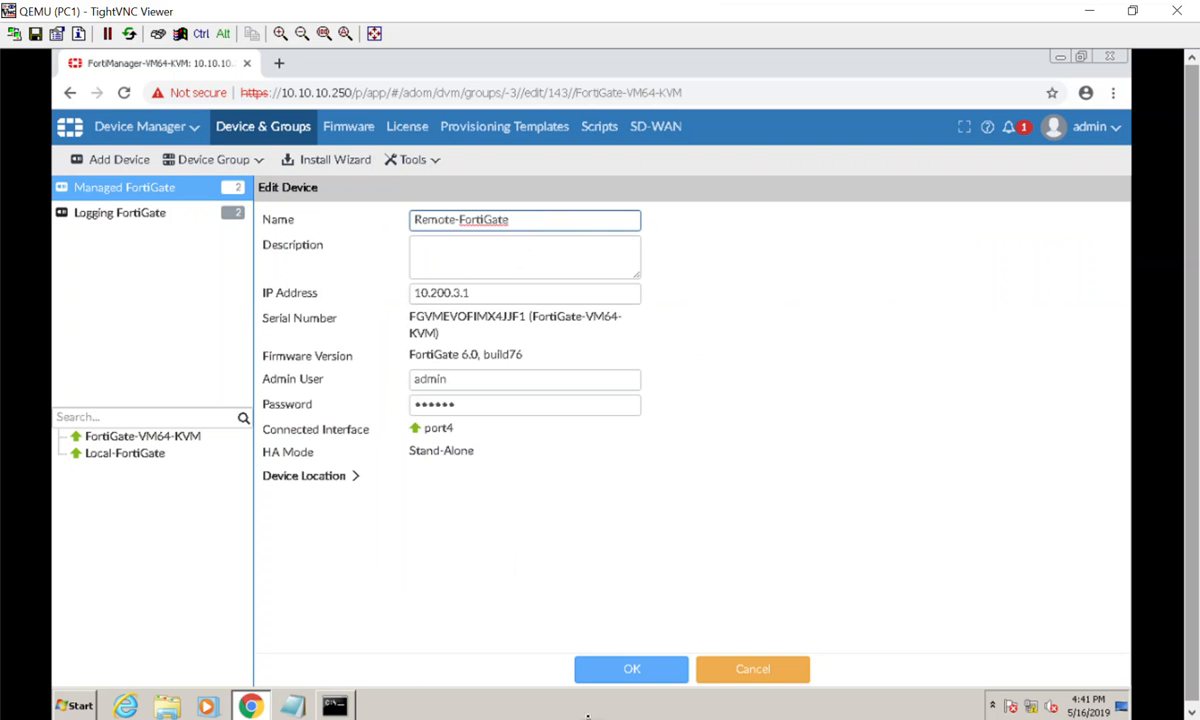
click(615, 673)
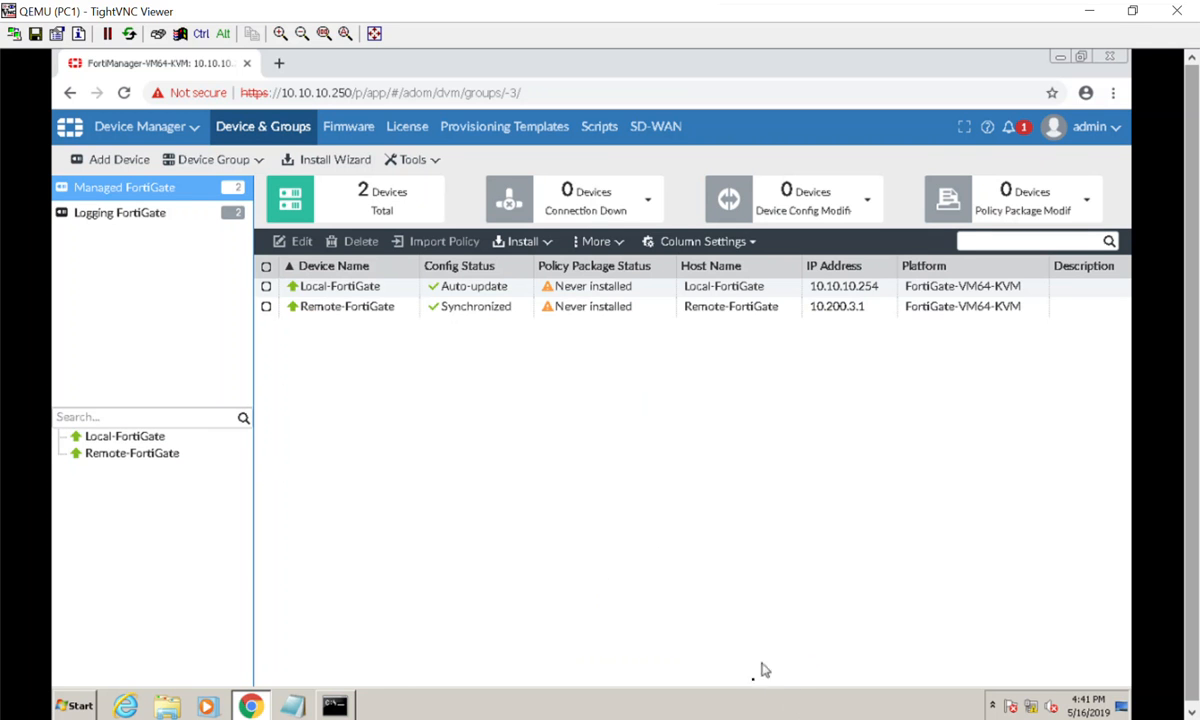
- Look over the FortiManager2.PNG diagram in Photos and return to FortiManager to open the Local-FortiGate dashboard
mouse_move(741, 718)
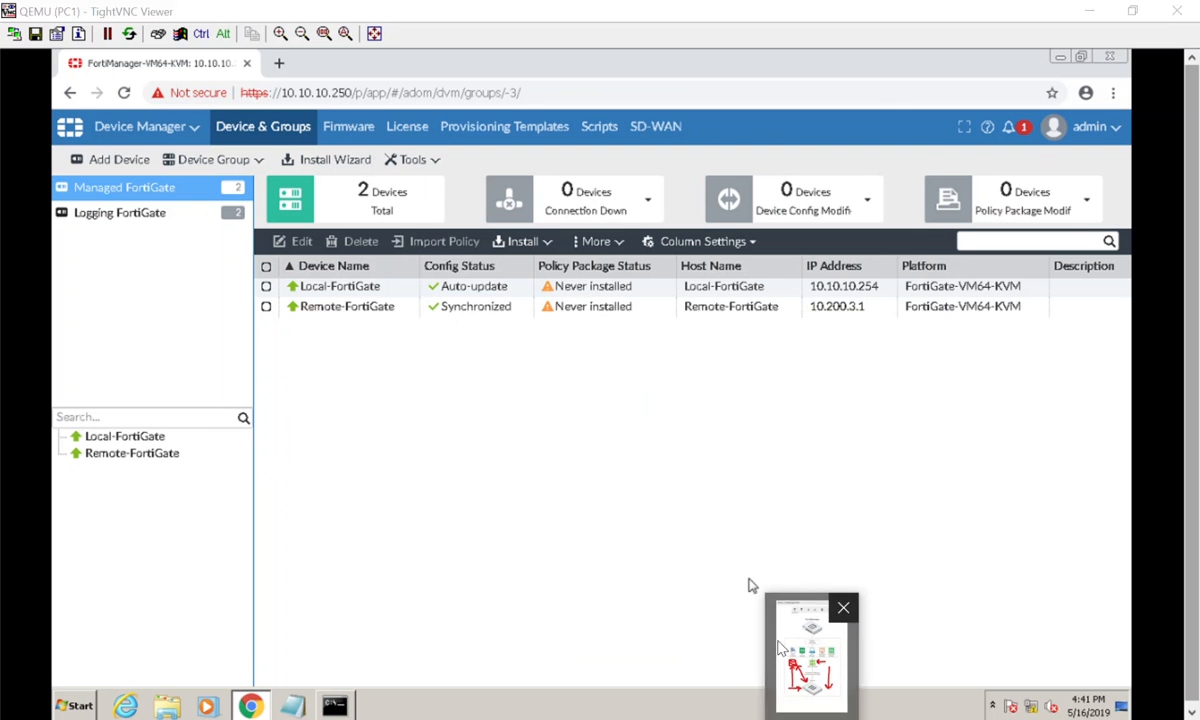
click(766, 615)
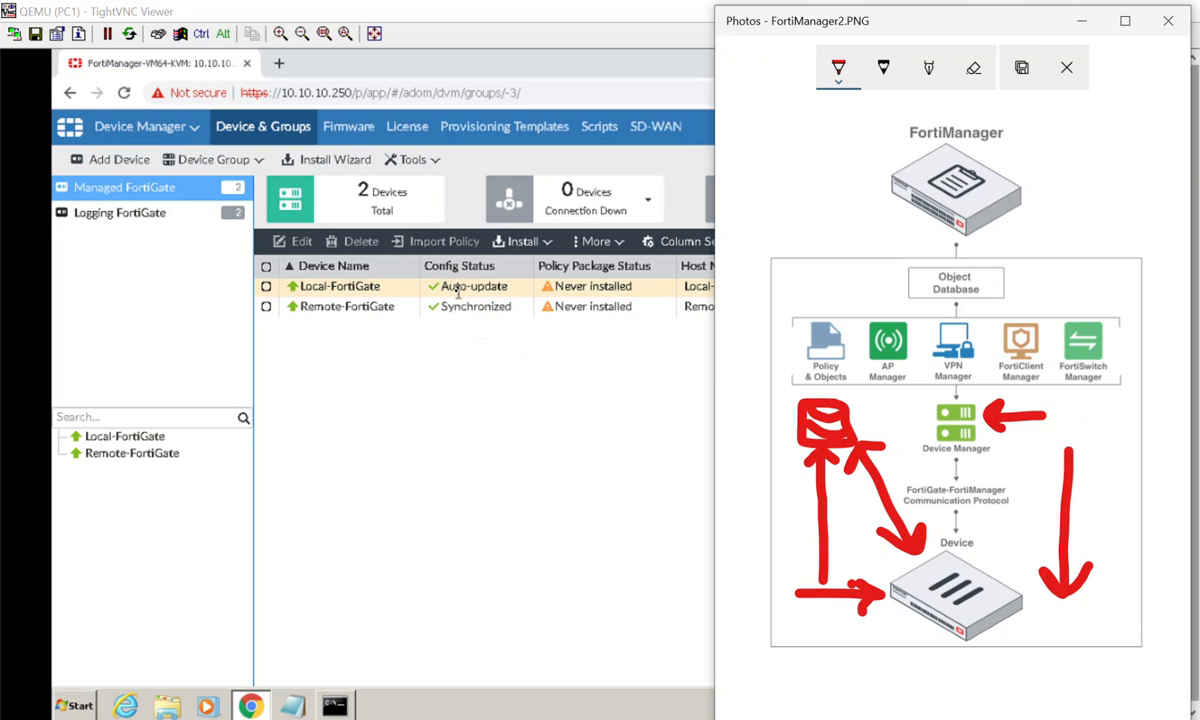
click(520, 290)
double_click(520, 290)
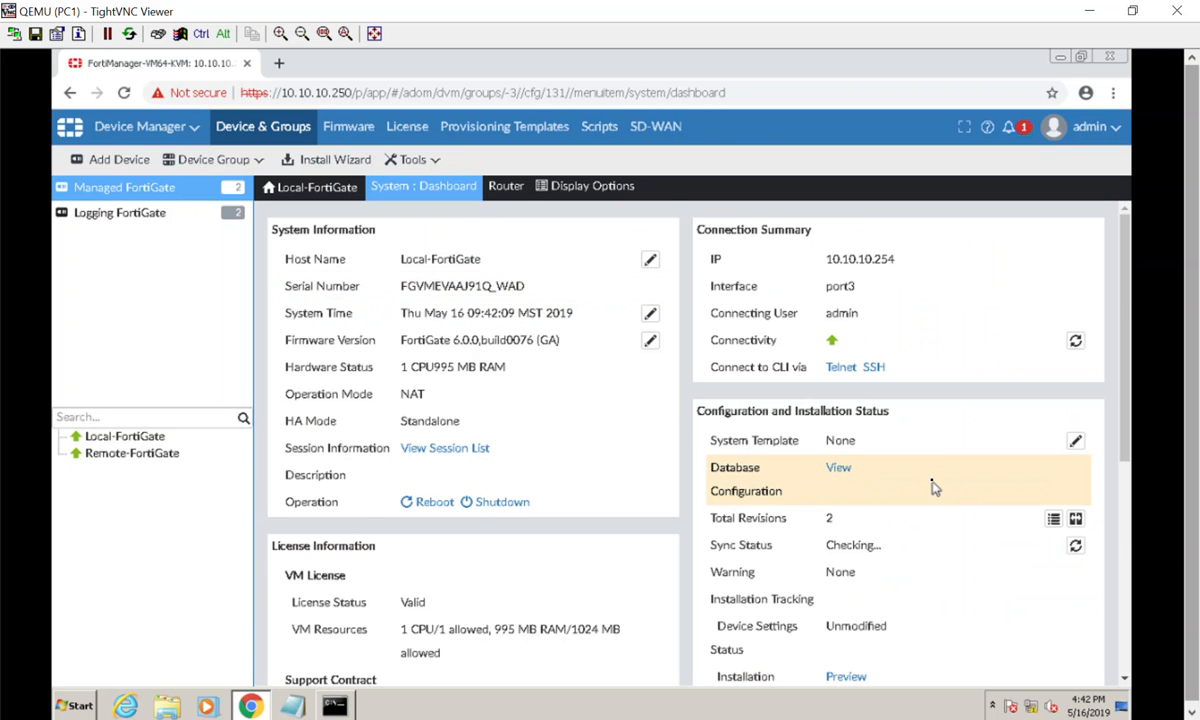
- Open Local-FortiGate's Configuration Revision History and select the AutoUpdate revision with ID 2
scroll(932, 487, down, 1)
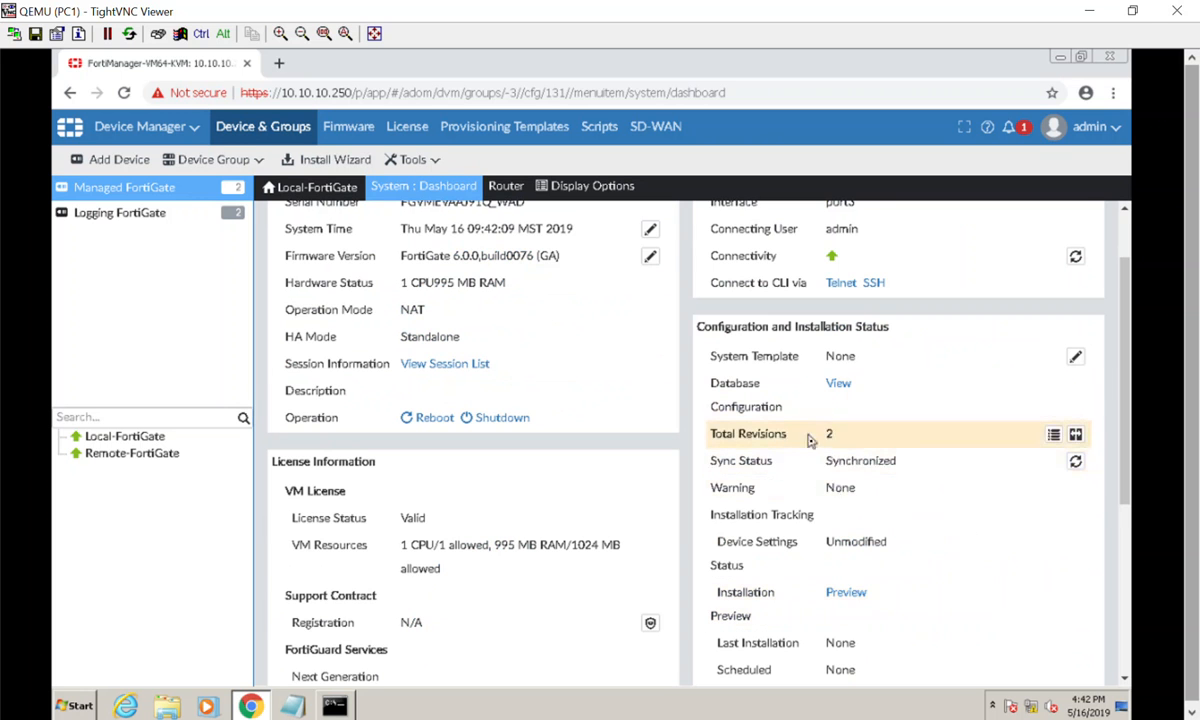
click(1053, 440)
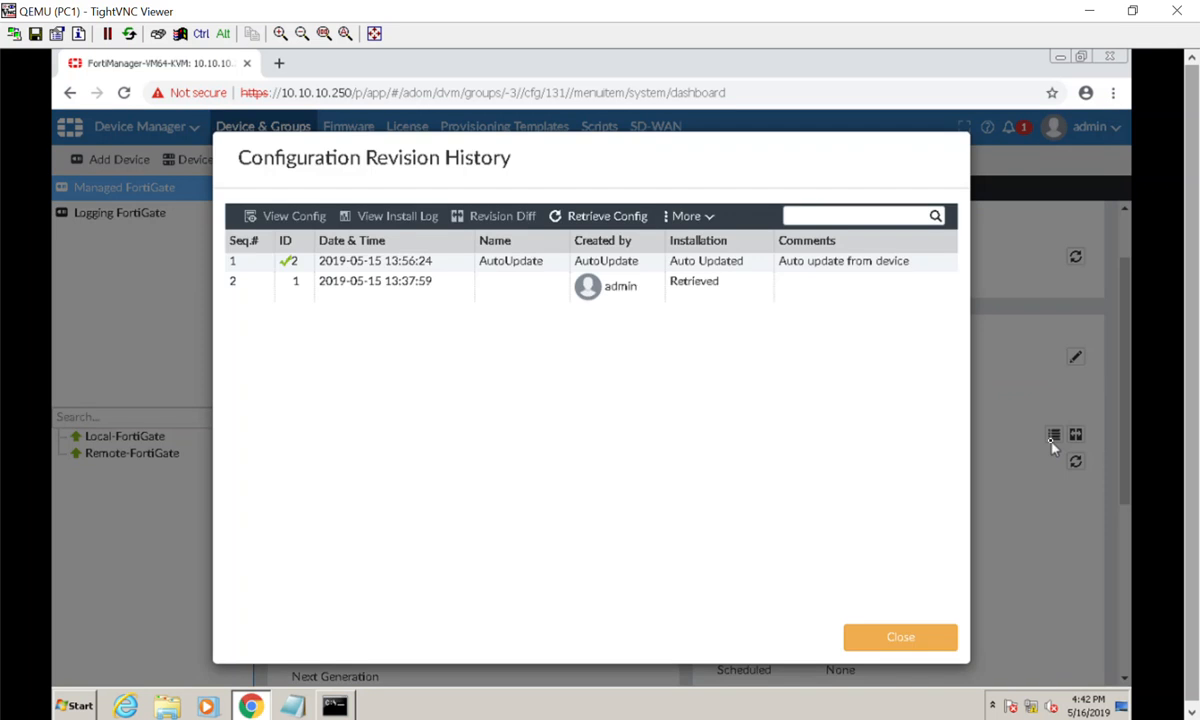
click(835, 262)
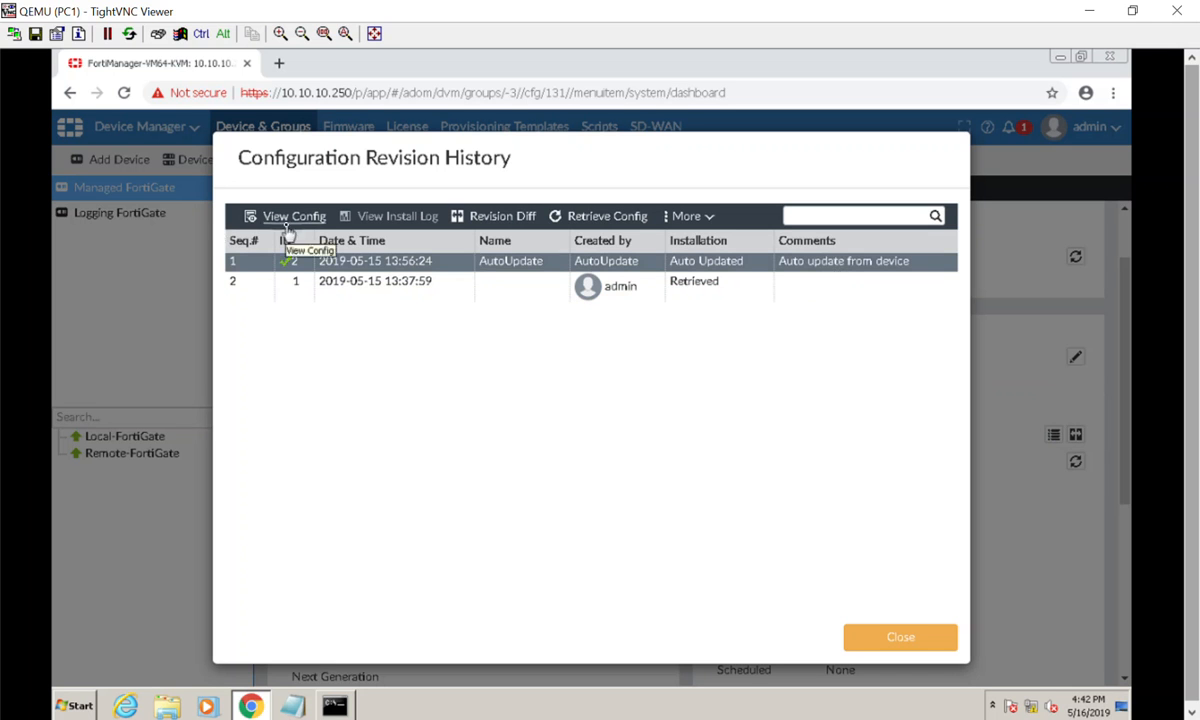
click(266, 284)
click(268, 262)
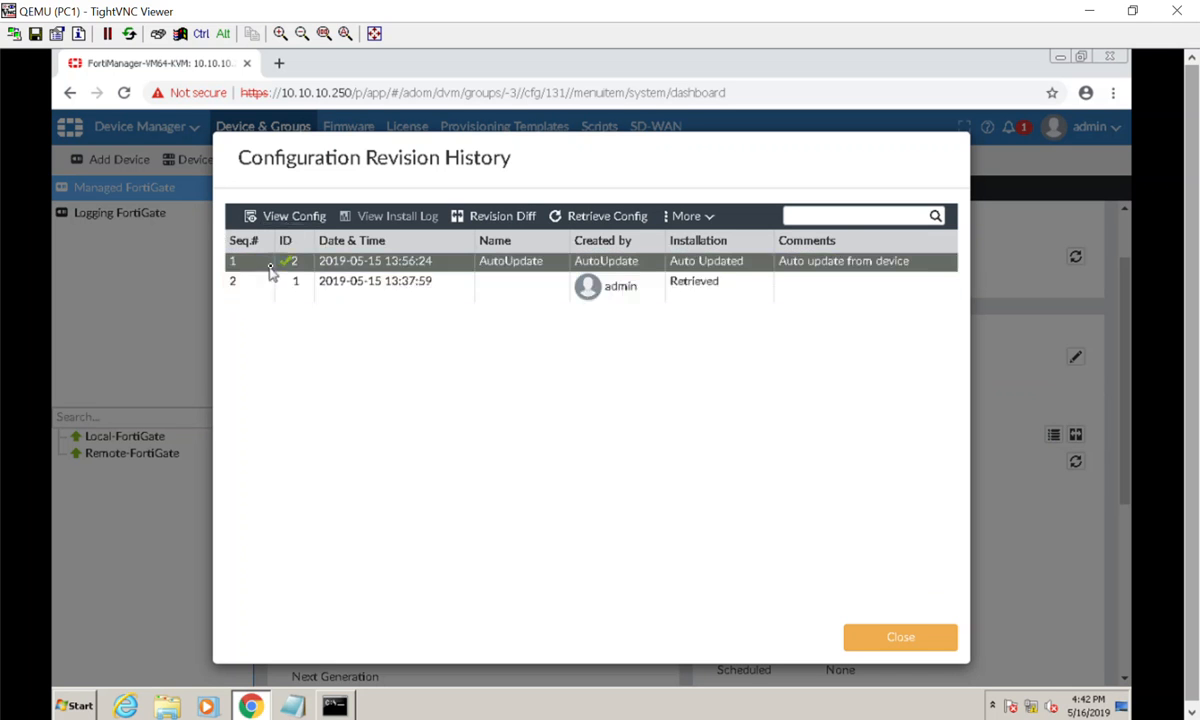
ctrl+click(288, 282)
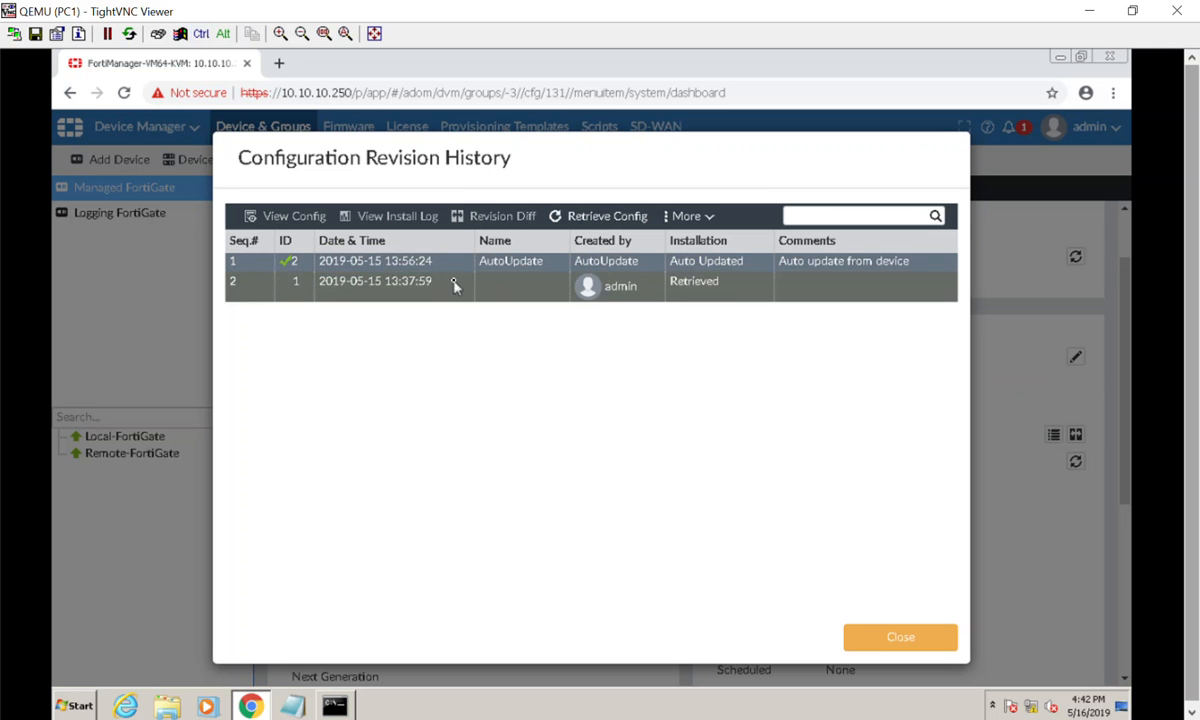
click(442, 267)
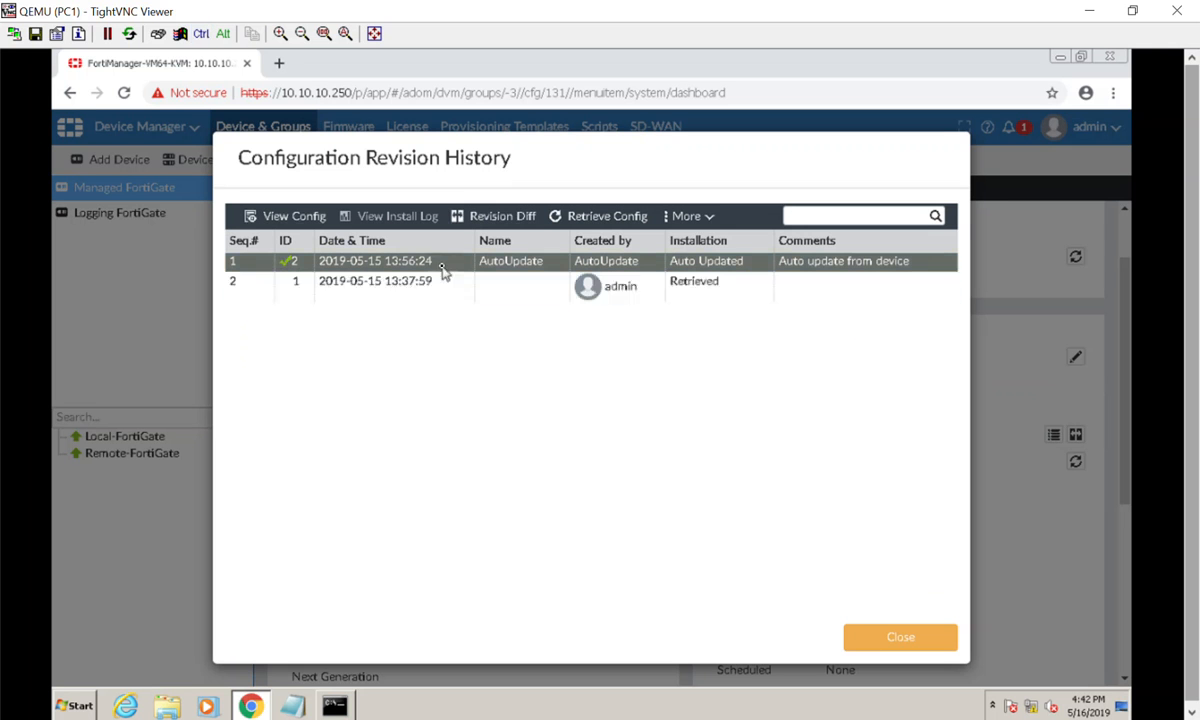
- Compare revision 2 against Previous Version V1 with Show Diff Only as output, and close the diff and the revision history
click(502, 217)
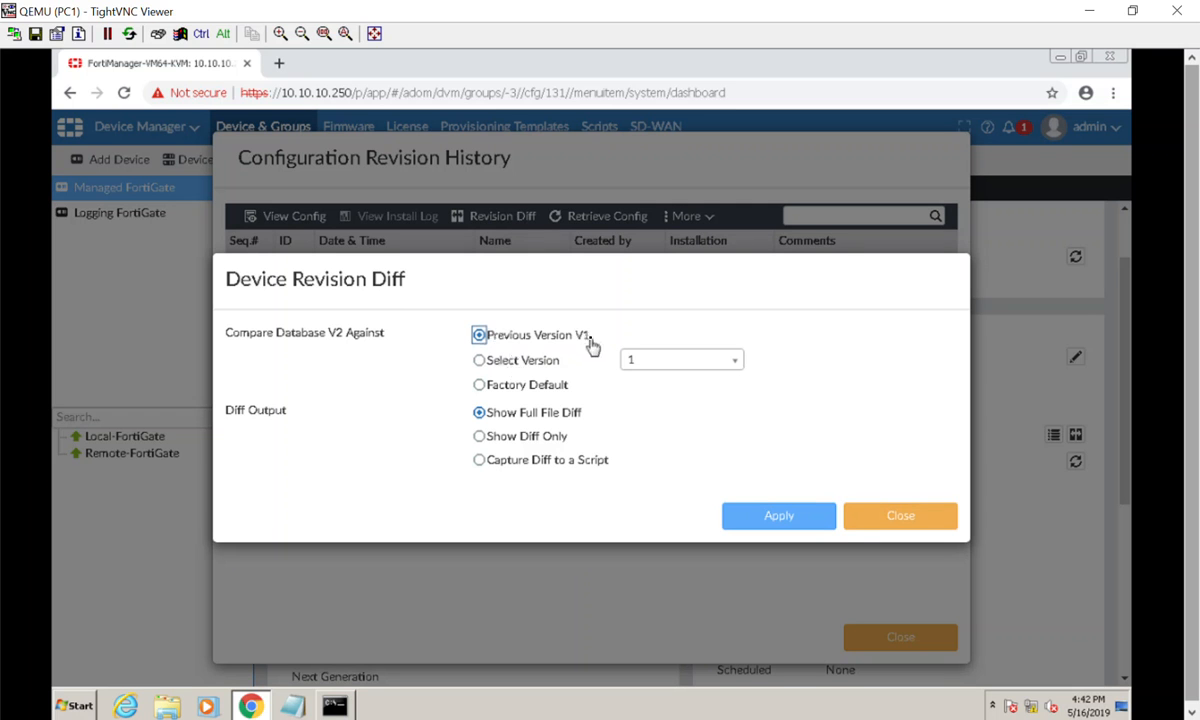
click(498, 437)
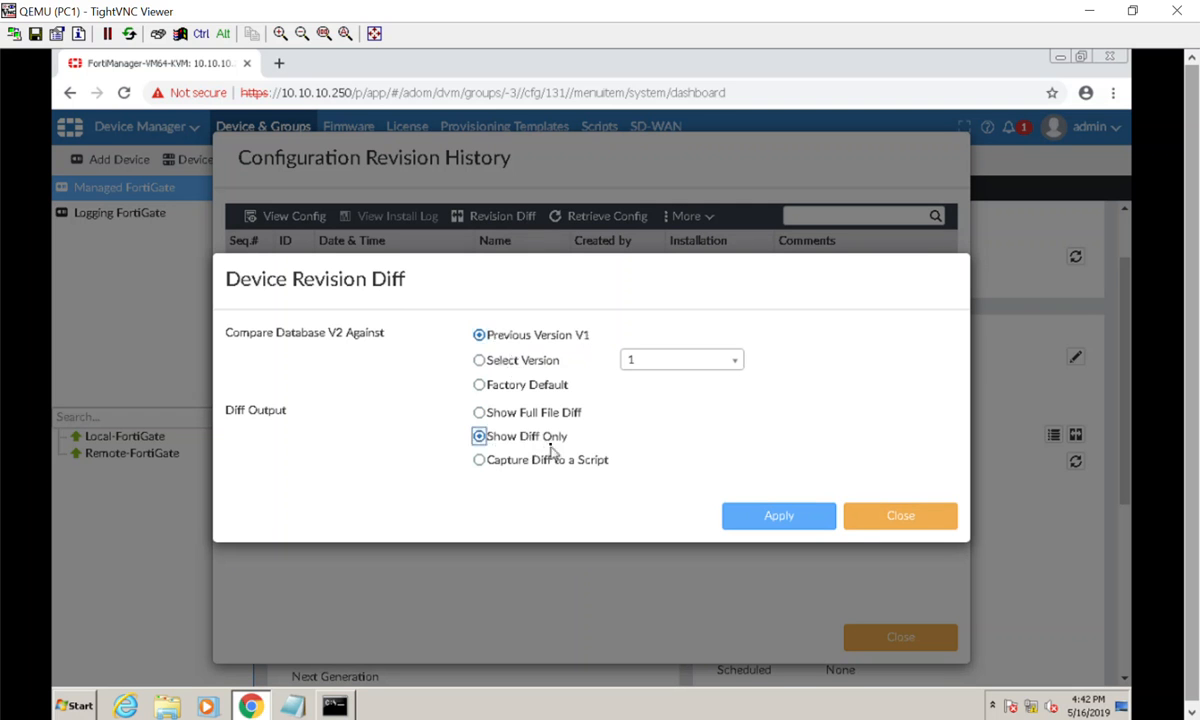
click(748, 532)
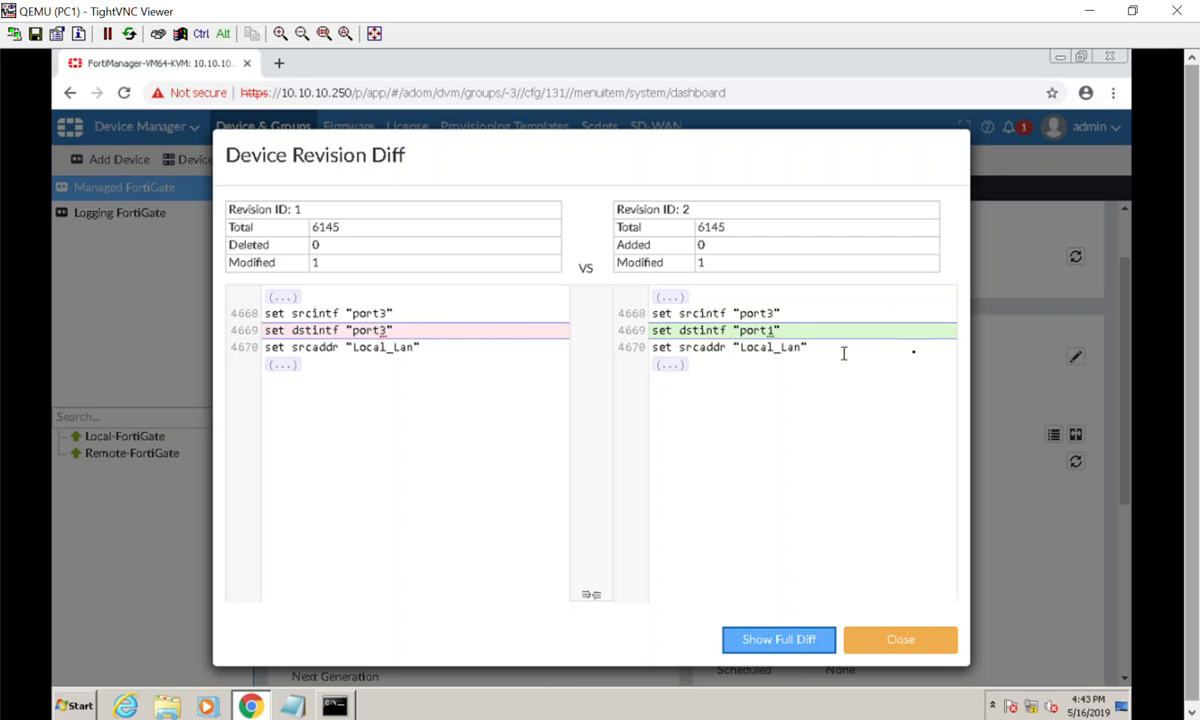
click(914, 640)
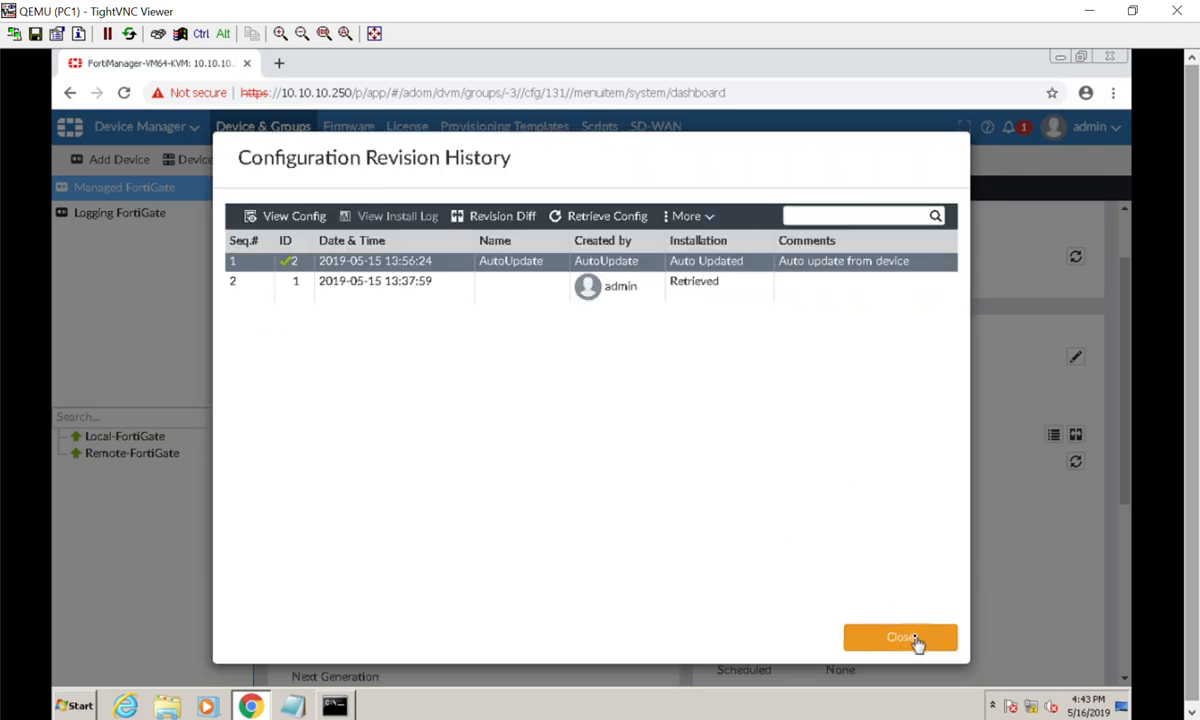
click(900, 638)
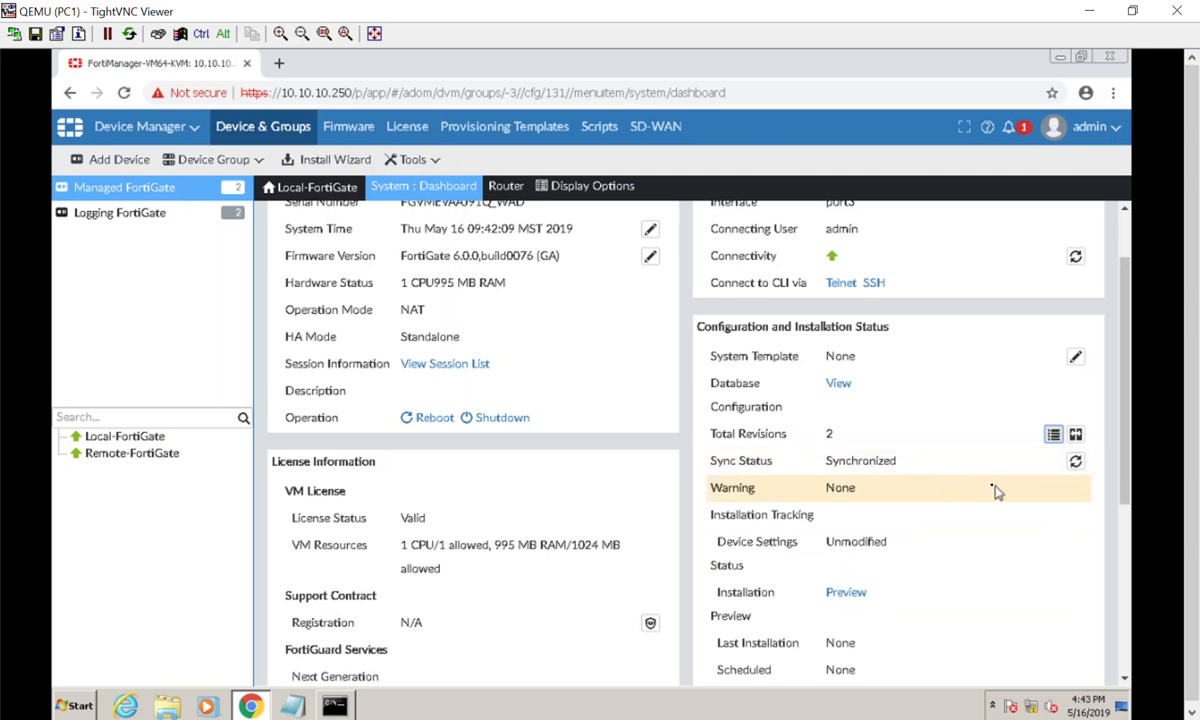
- Open the FortiGate at 10.10.10.254 in a new browser tab and log in read-only as admin with the account password
click(277, 65)
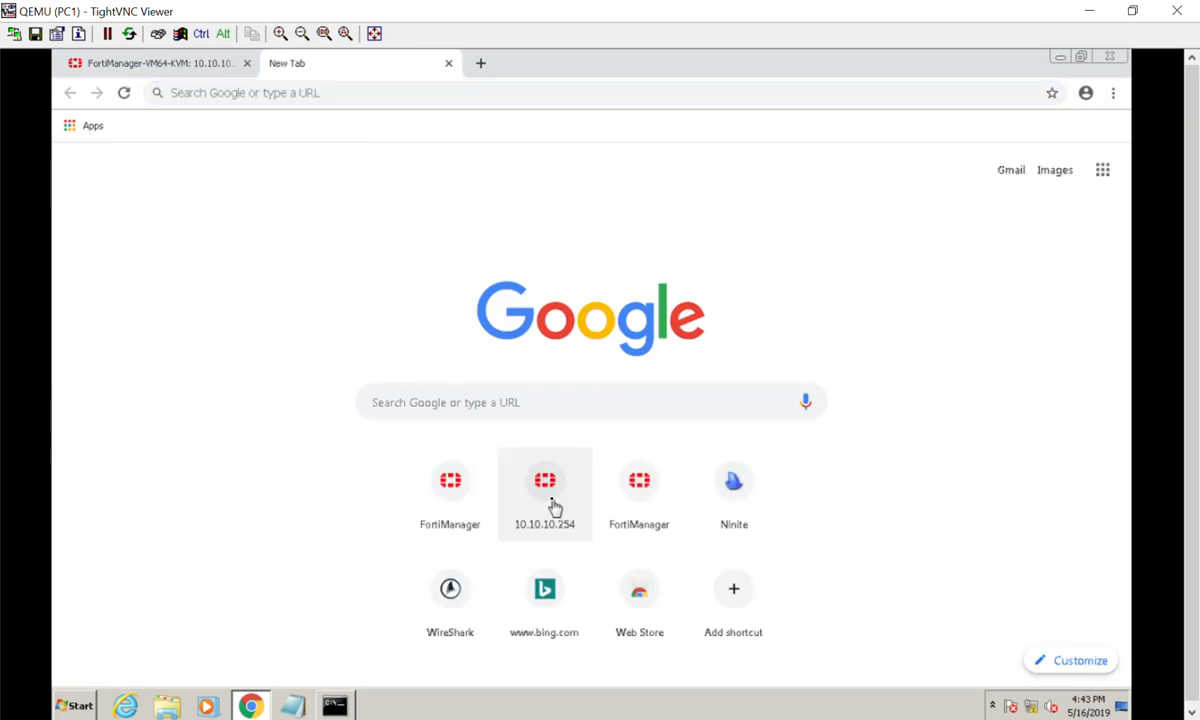
click(545, 495)
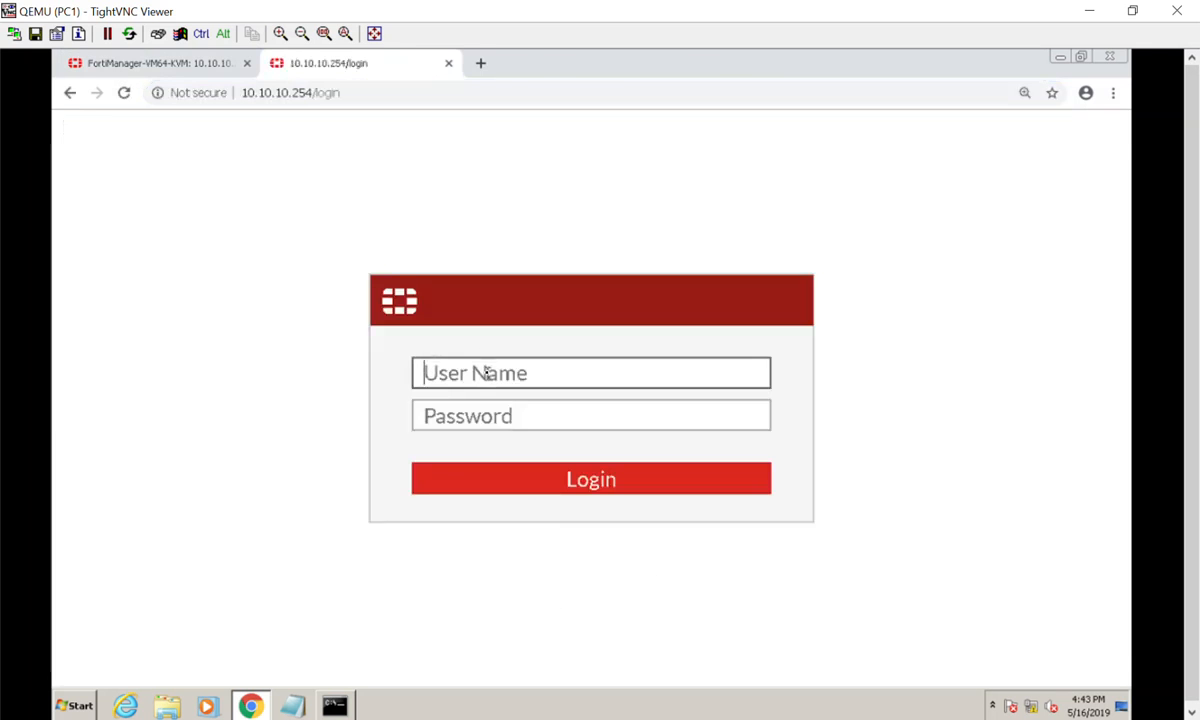
text(admin)
key(Tab)
text(f)
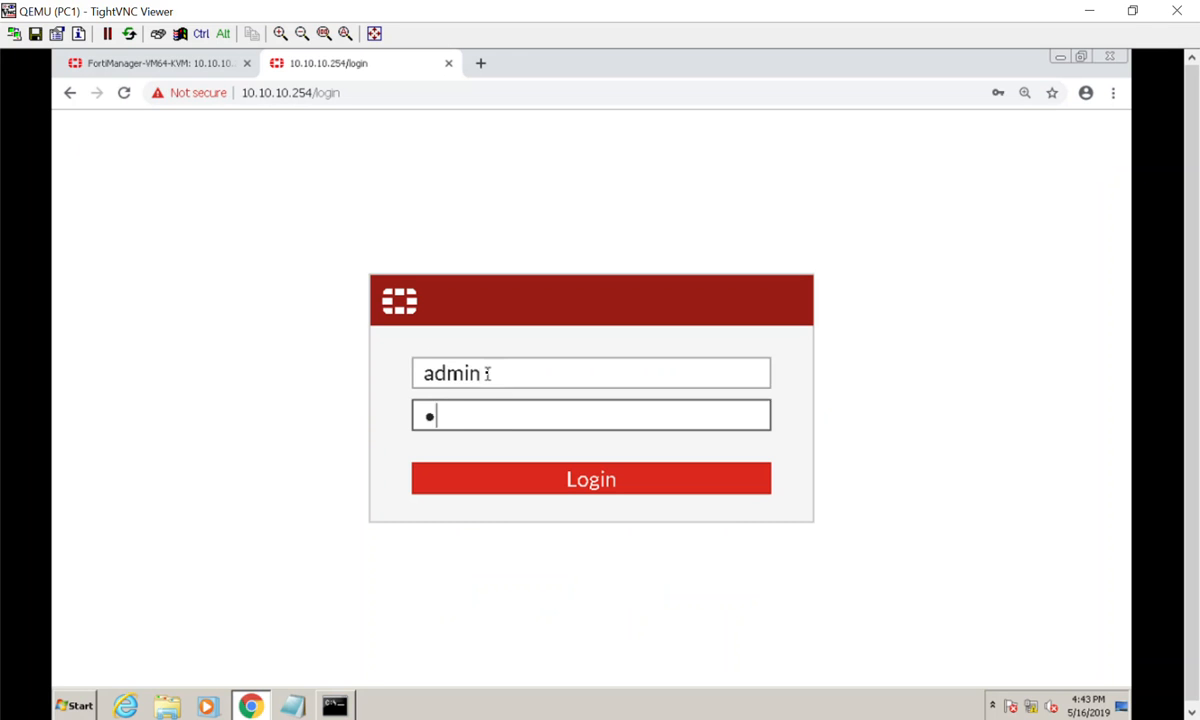
text(ortinet)
key(Return)
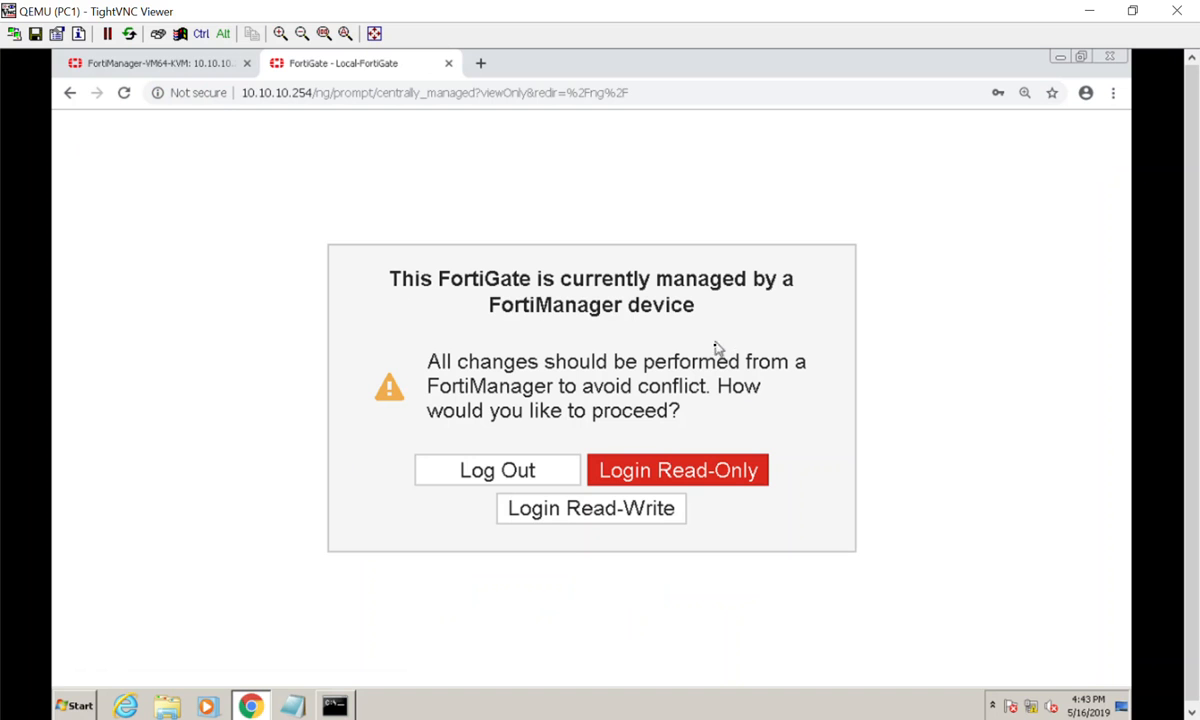
click(654, 479)
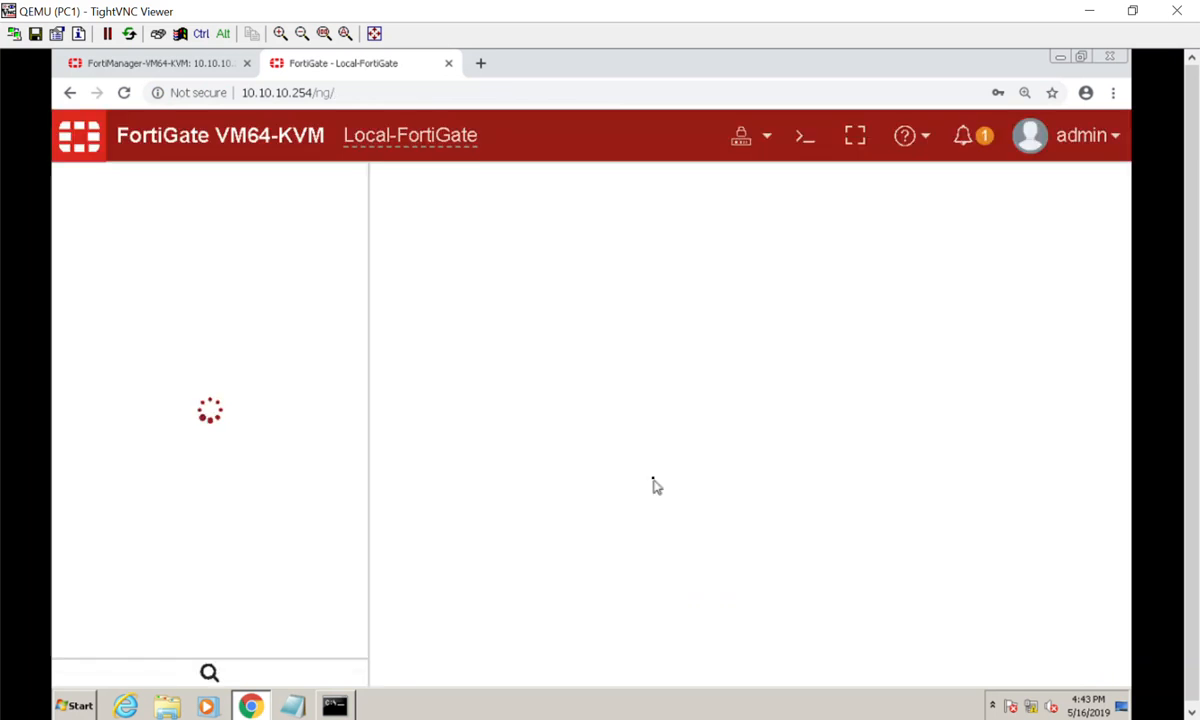